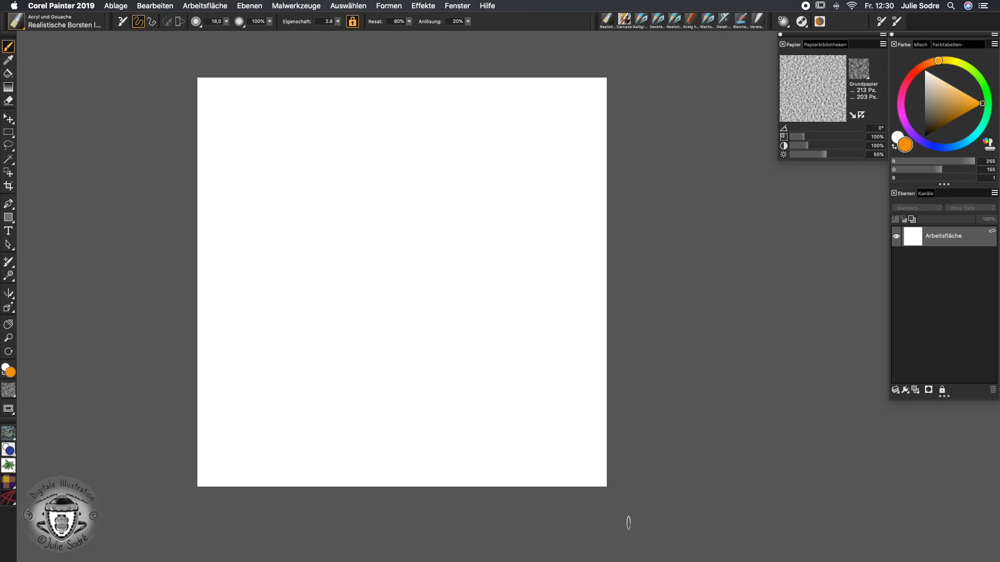
Step: Browse the brush library and choose the Kalligraphiepinsel from the Federn und Bleistifte category of the Painter 2019-Malwerkzeuge
click(18, 25)
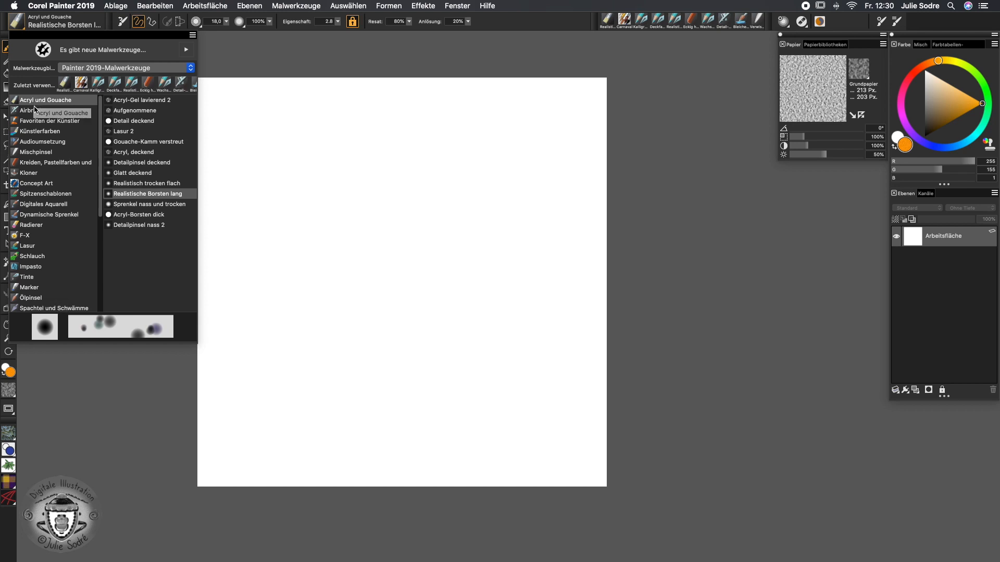
scroll(102, 172, down, 1)
drag(101, 172, 89, 279)
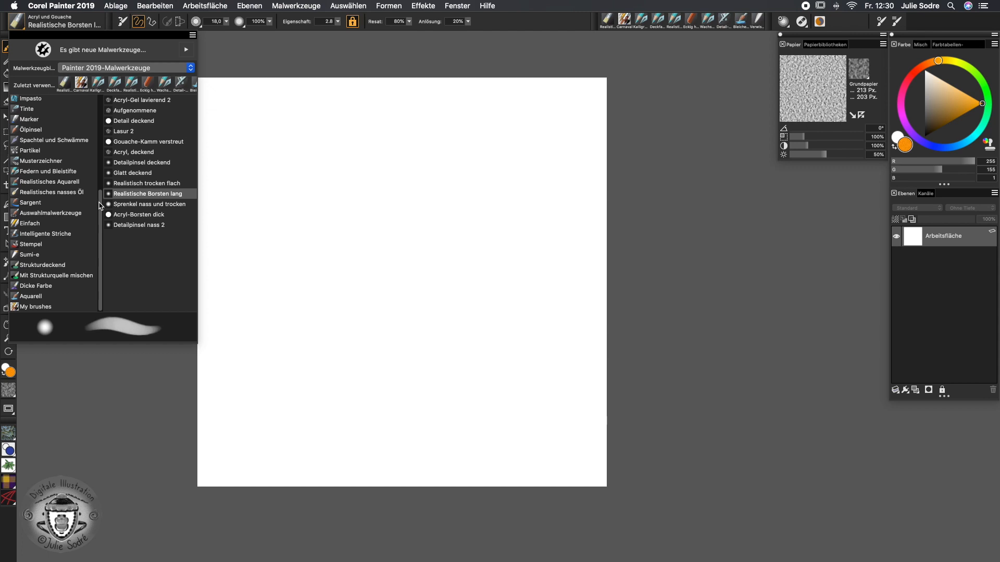
drag(100, 207, 93, 148)
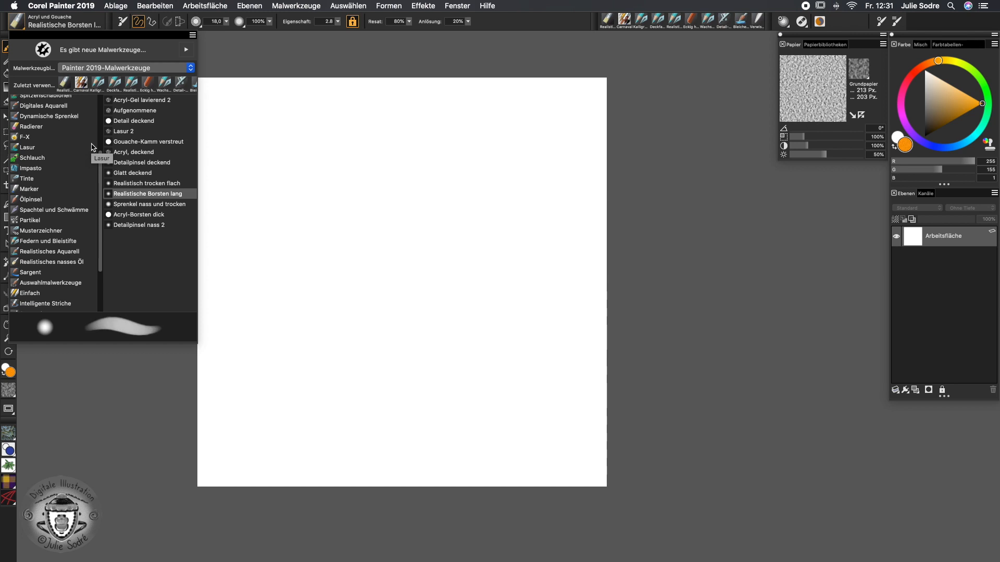
scroll(78, 156, up, 5)
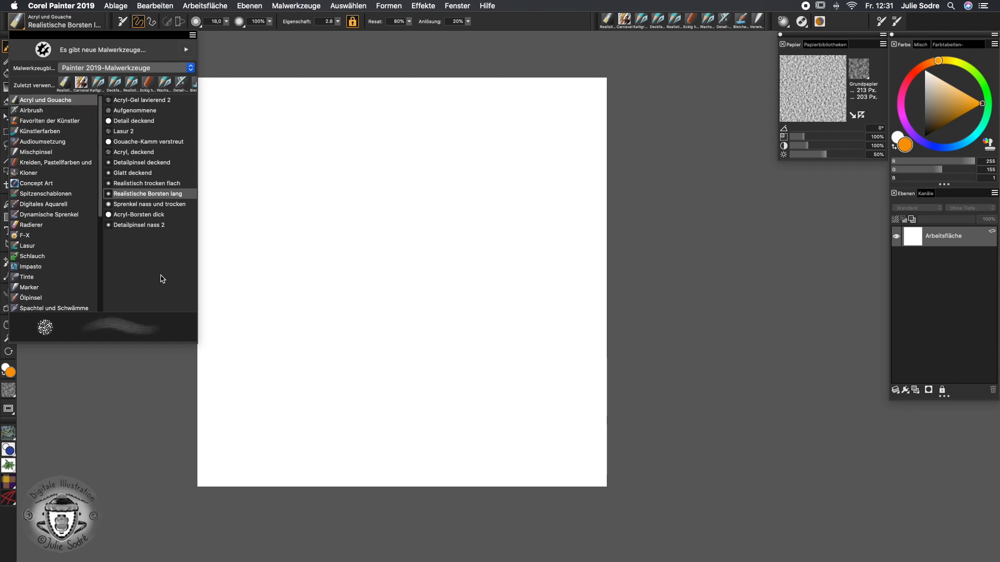
scroll(78, 190, down, 4)
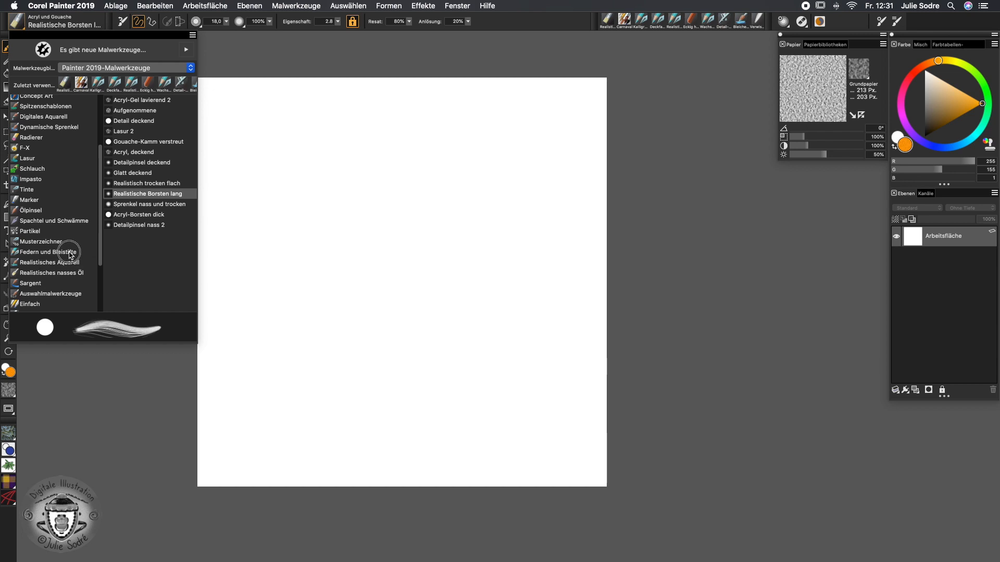
click(61, 252)
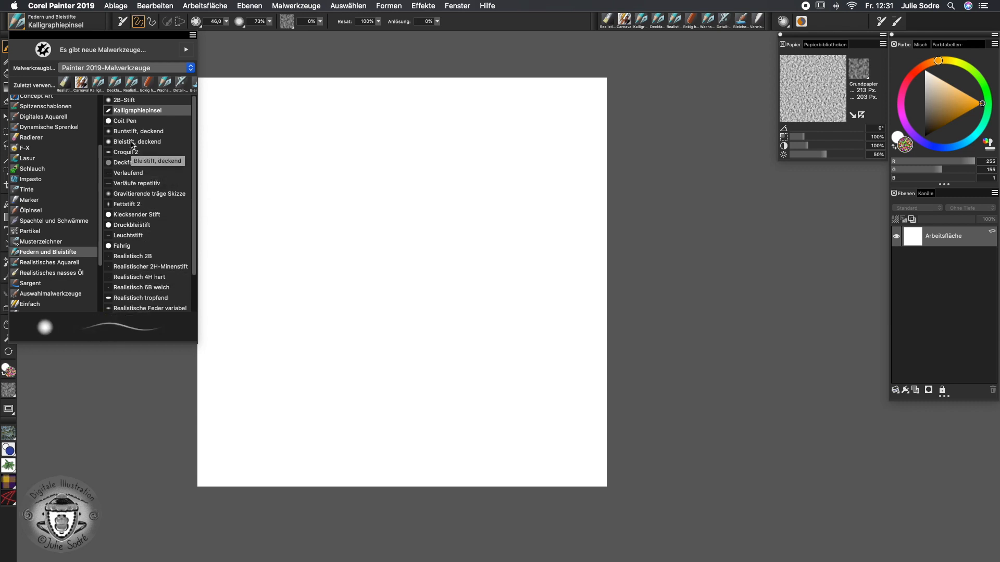
click(191, 68)
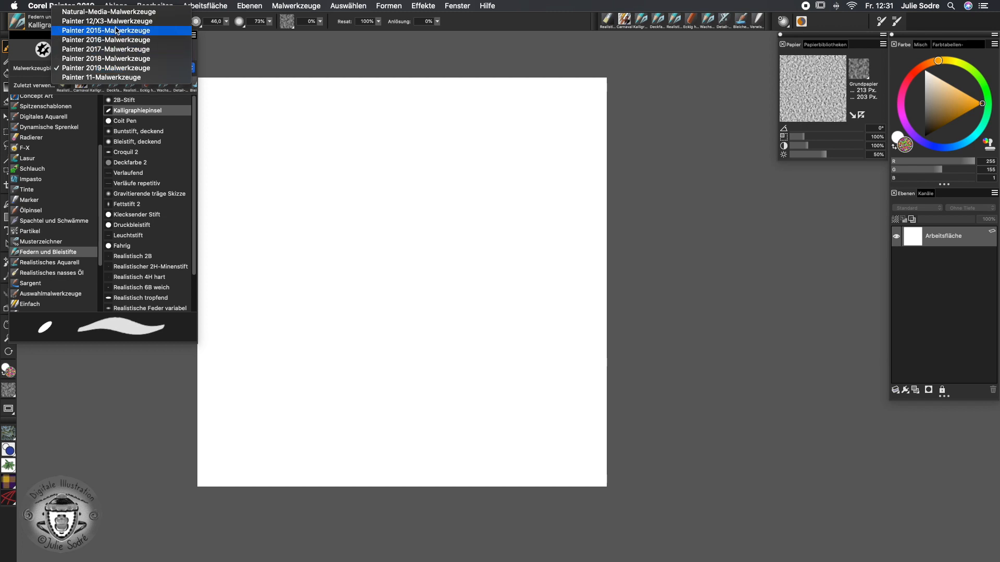
click(163, 113)
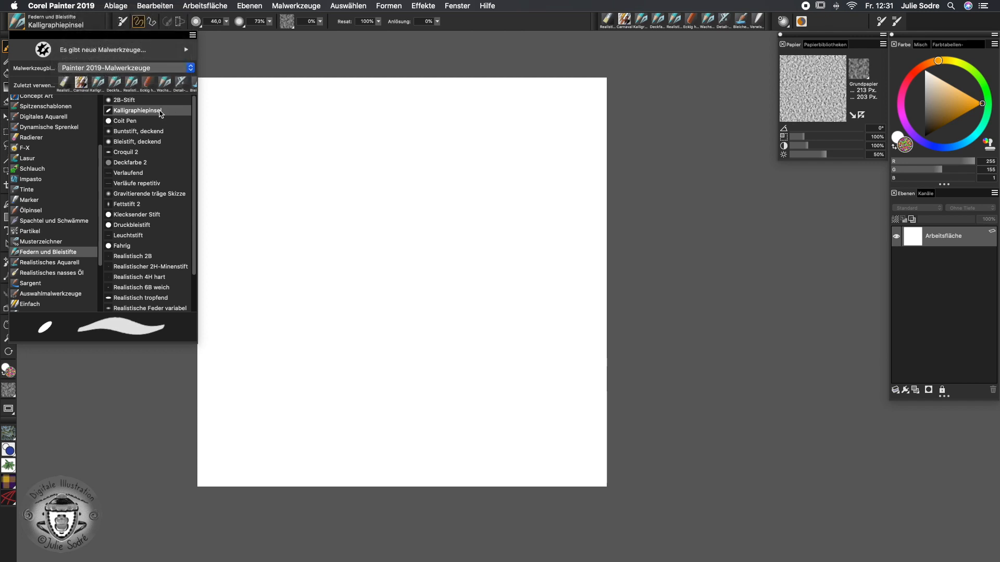
click(159, 112)
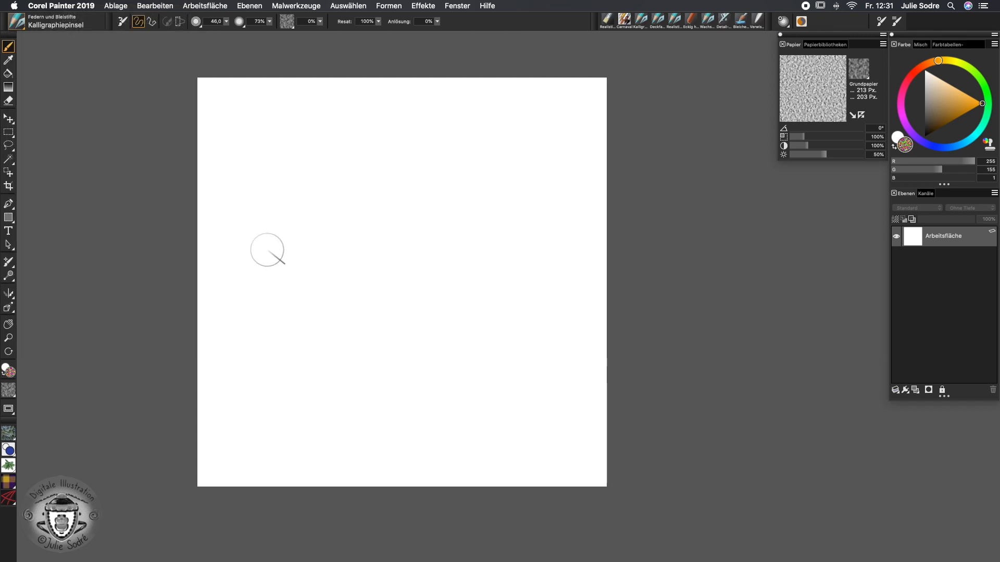
Step: Set the paint colour to near-black (R 37, G 27, B 13) and draw three calligraphic test strokes at brush size 20,0
drag(940, 119, 930, 130)
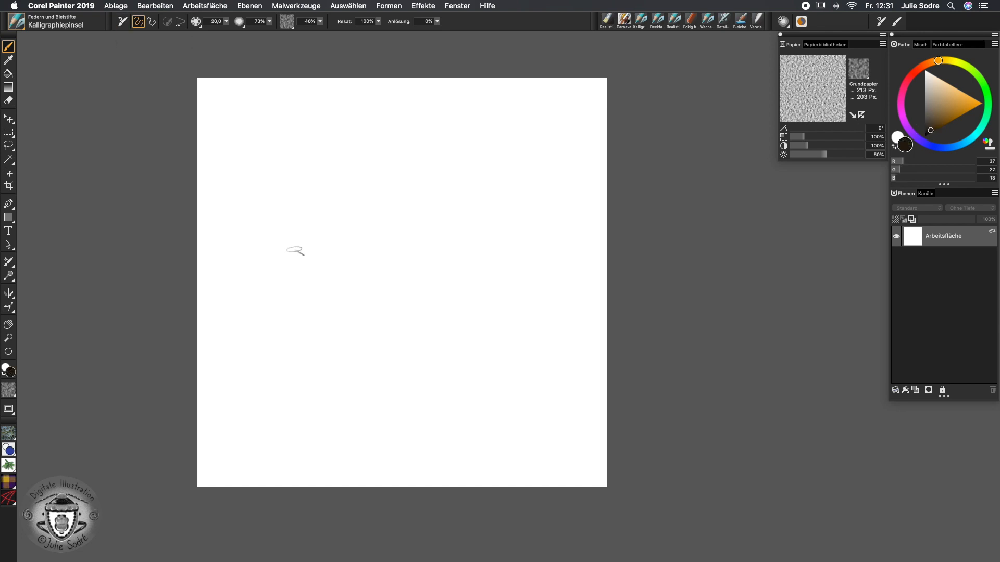
mouse_move(239, 274)
mouse_down()
mouse_move(292, 351)
mouse_move(335, 217)
mouse_move(386, 243)
mouse_up()
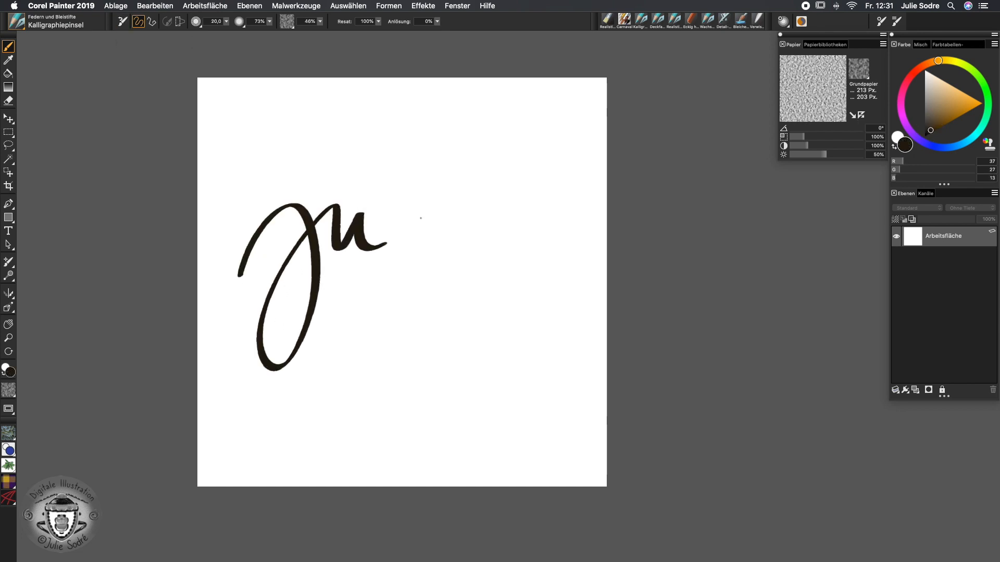
mouse_move(336, 292)
mouse_down()
mouse_move(371, 281)
mouse_move(400, 305)
mouse_up()
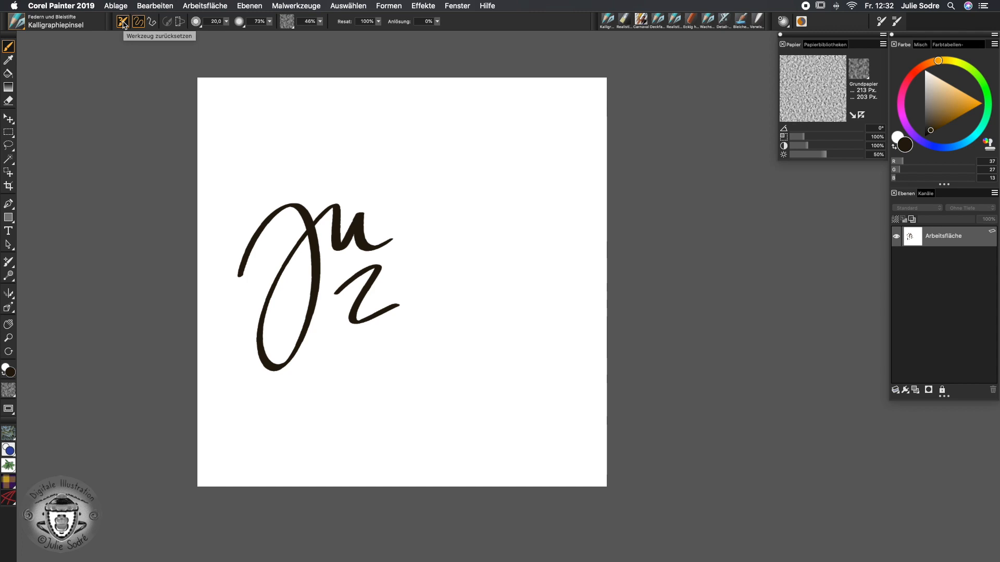
mouse_move(328, 355)
mouse_down()
mouse_move(370, 382)
mouse_move(412, 369)
mouse_up()
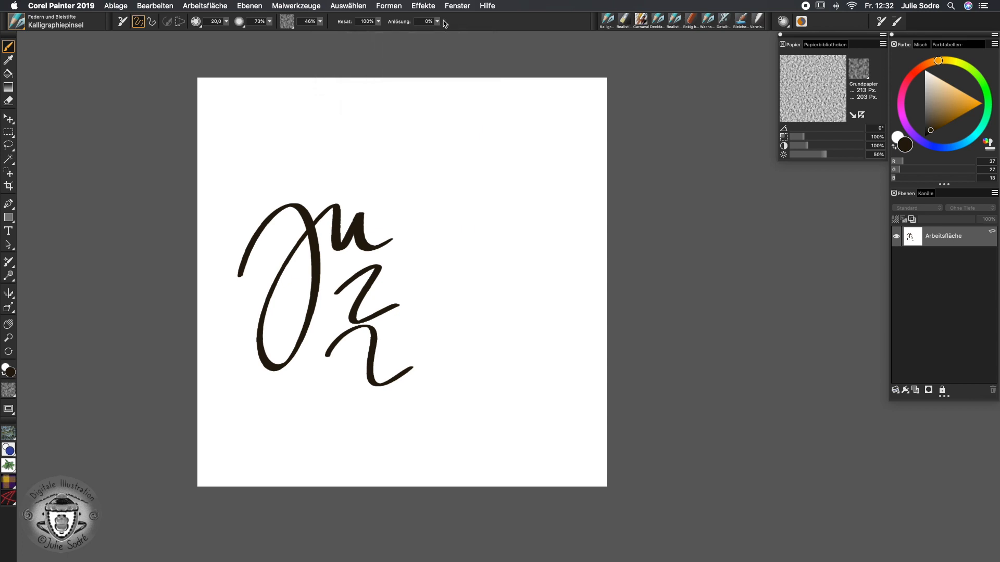
Step: Open the advanced brush controls and the Allgemein brush settings, and inspect the available Spitzentyp options
click(884, 22)
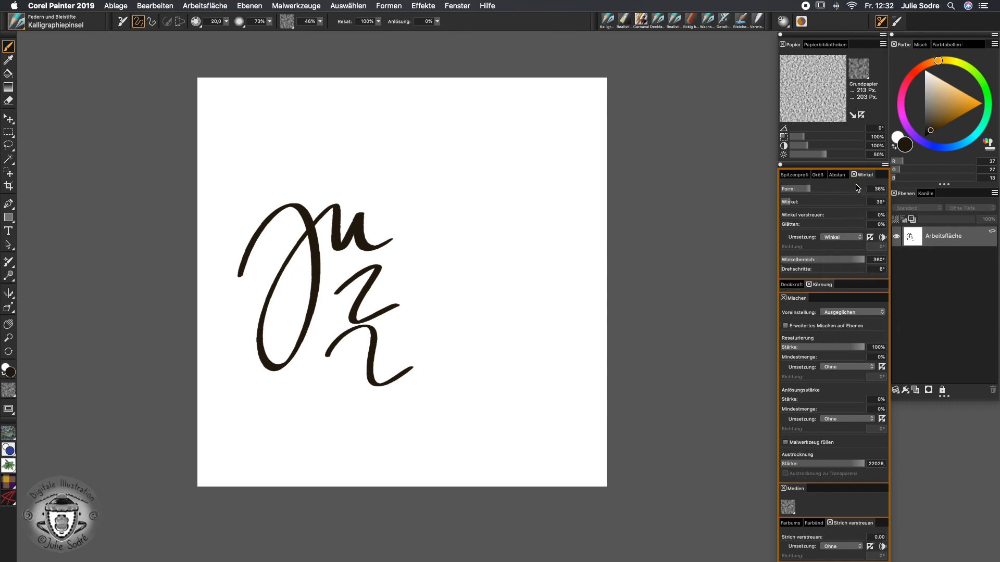
click(898, 21)
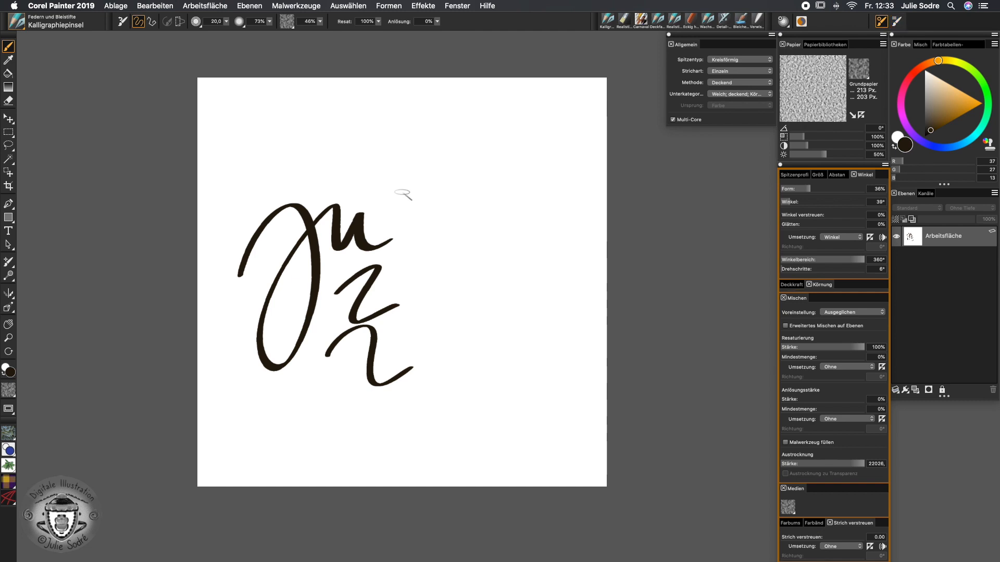
click(734, 60)
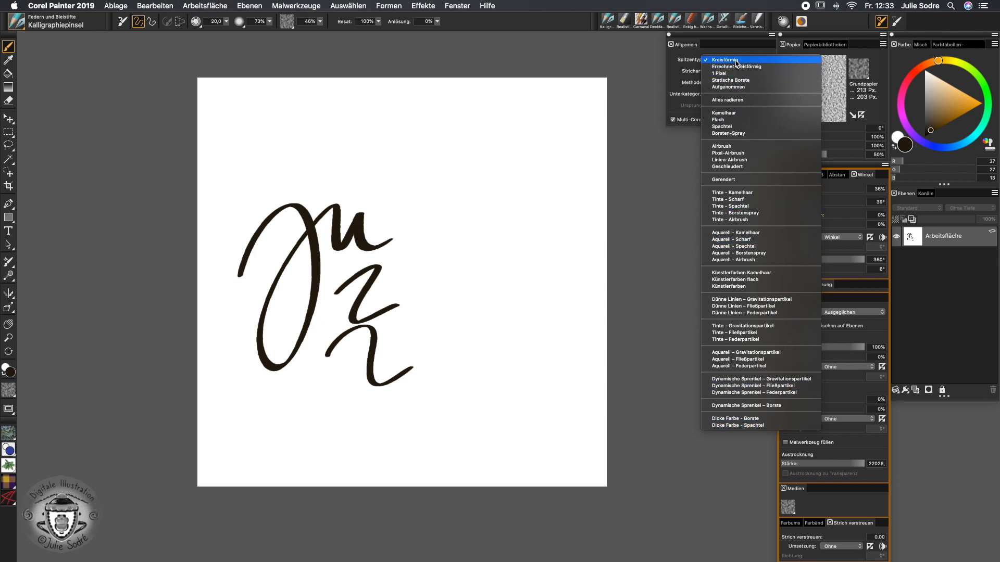
click(372, 162)
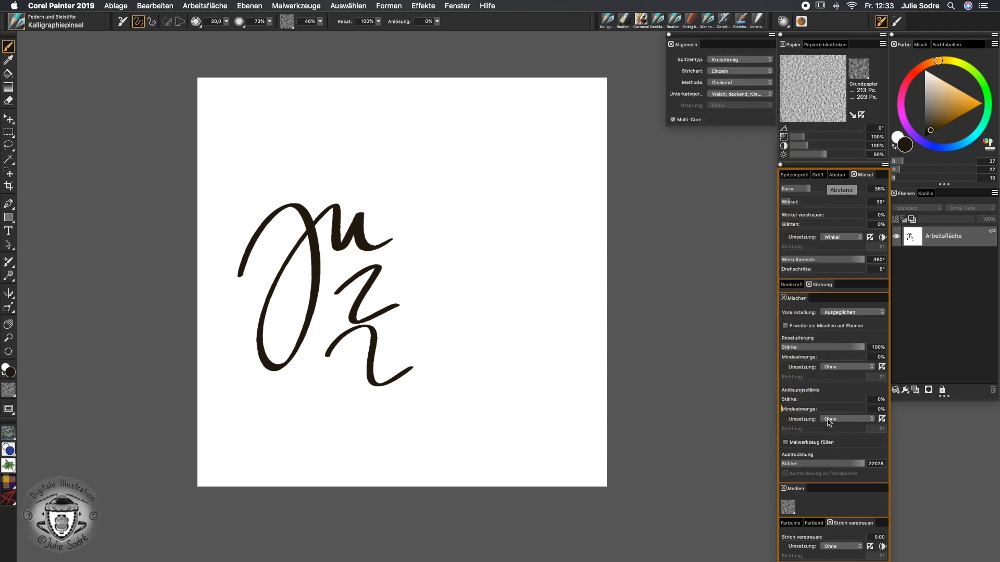
Step: Clear the canvas and stamp two single dabs with the brush tip preview (Spitzenvorschau) in view
key(super+a)
key(BackSpace)
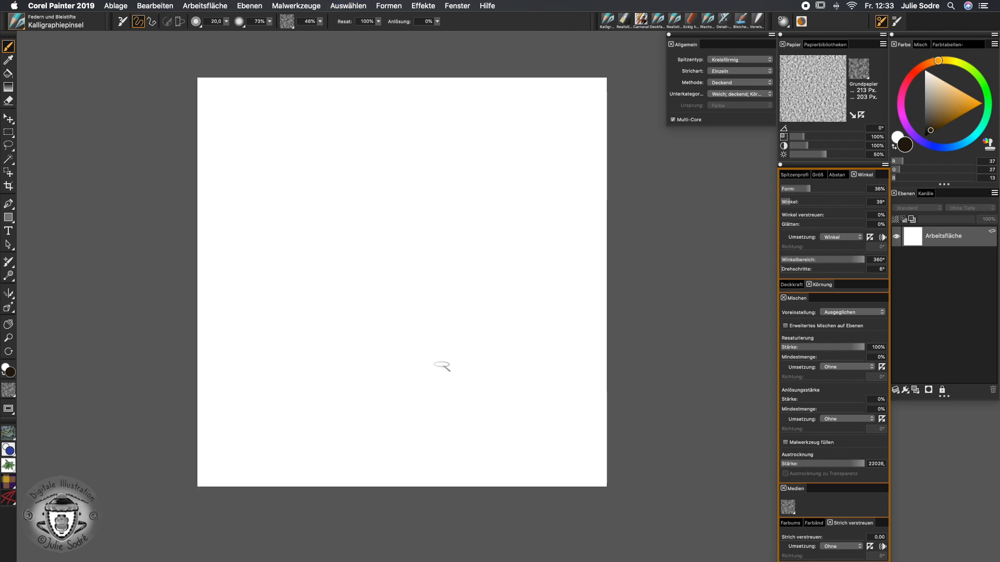
click(792, 176)
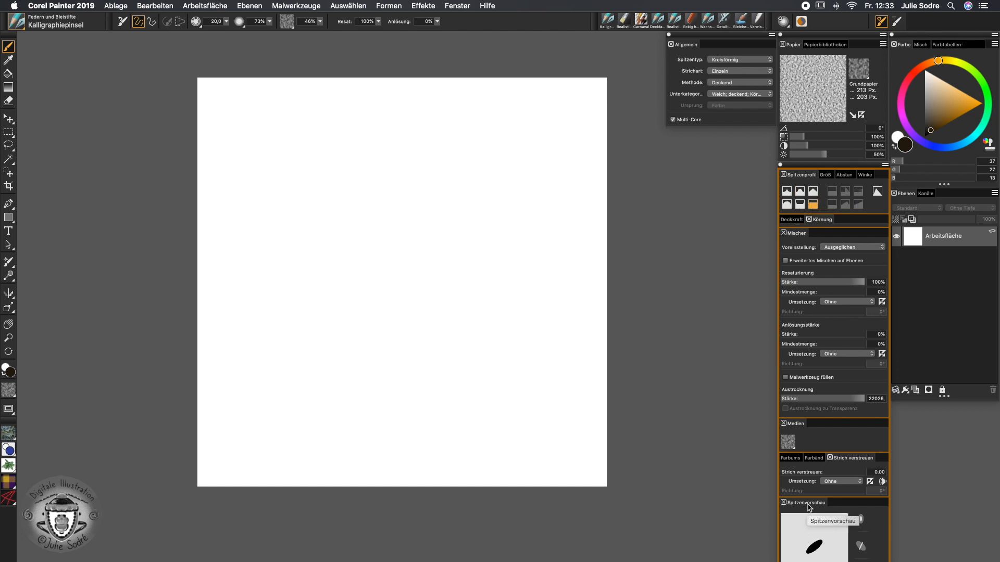
double_click(796, 423)
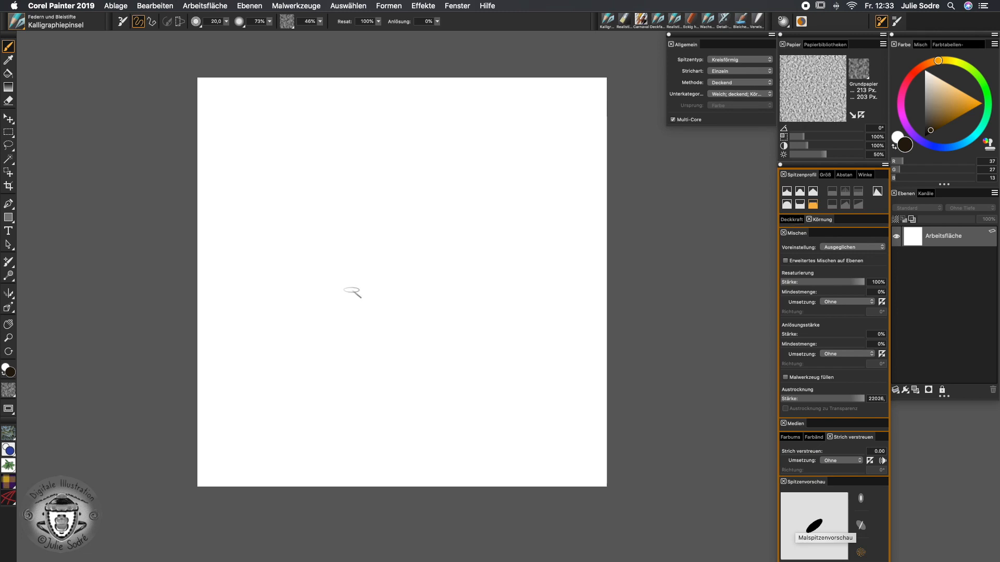
click(353, 289)
click(385, 304)
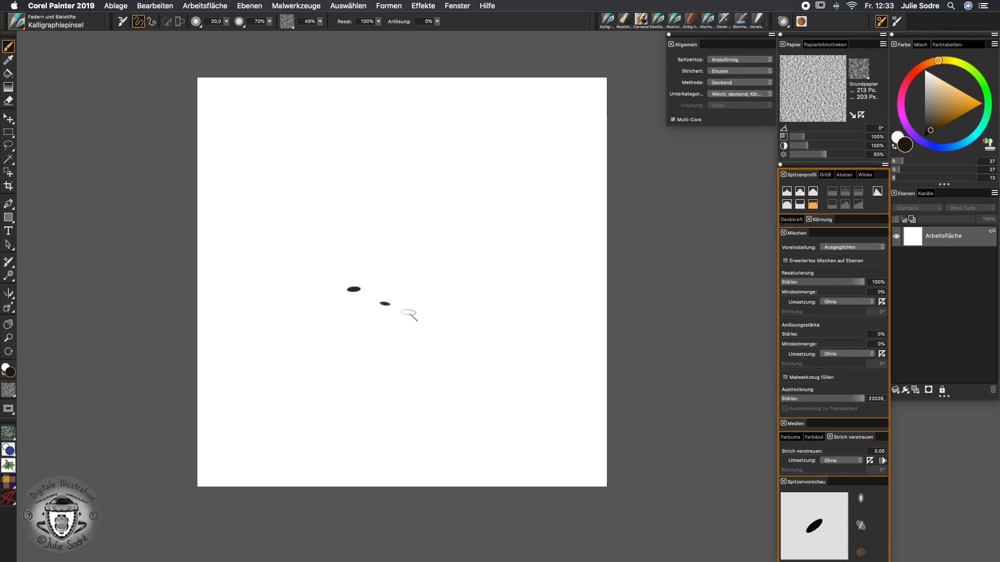
Step: Set the Form value in the Winkel settings to 100% and stamp three round dabs above the flat ones
click(865, 174)
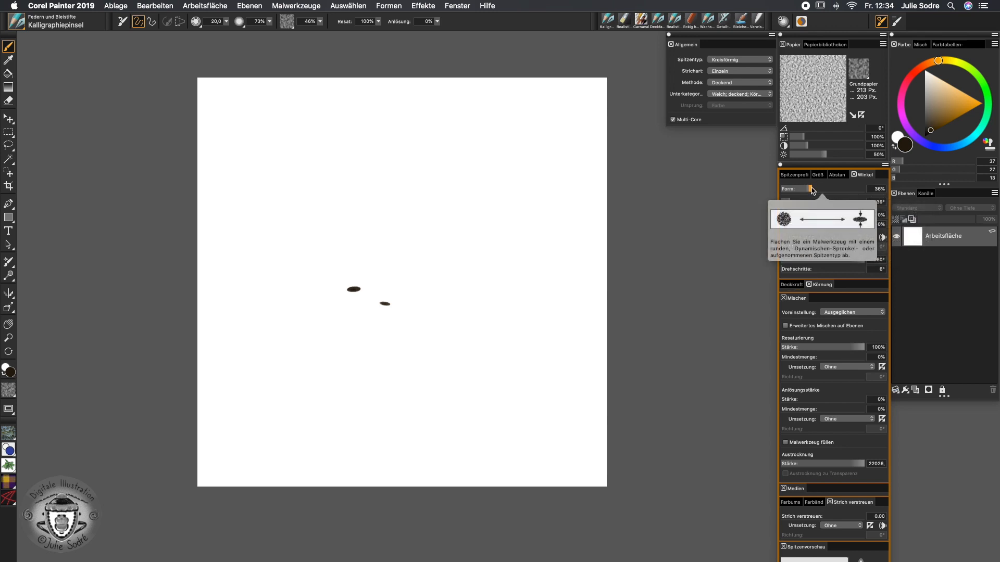
drag(811, 191, 876, 190)
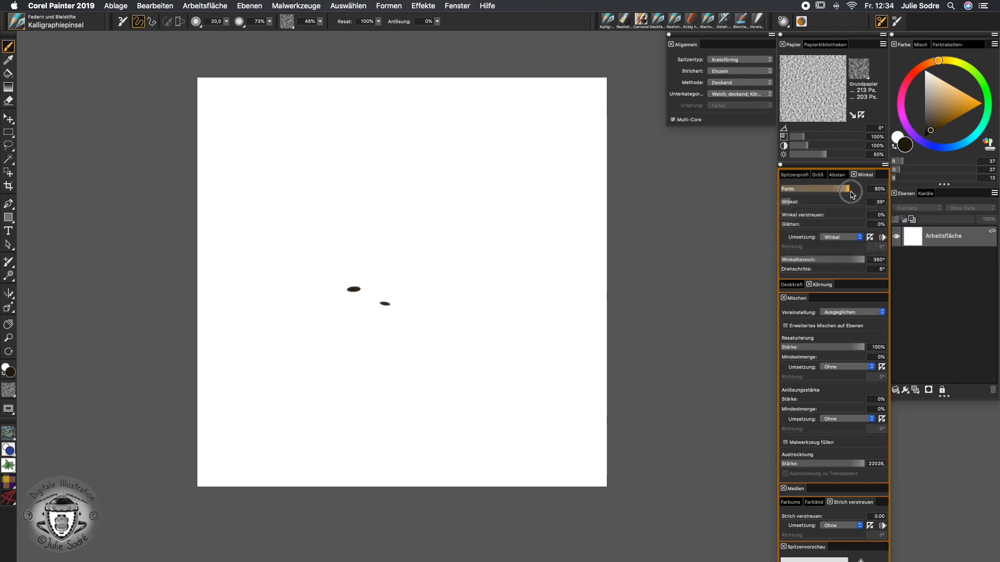
click(395, 230)
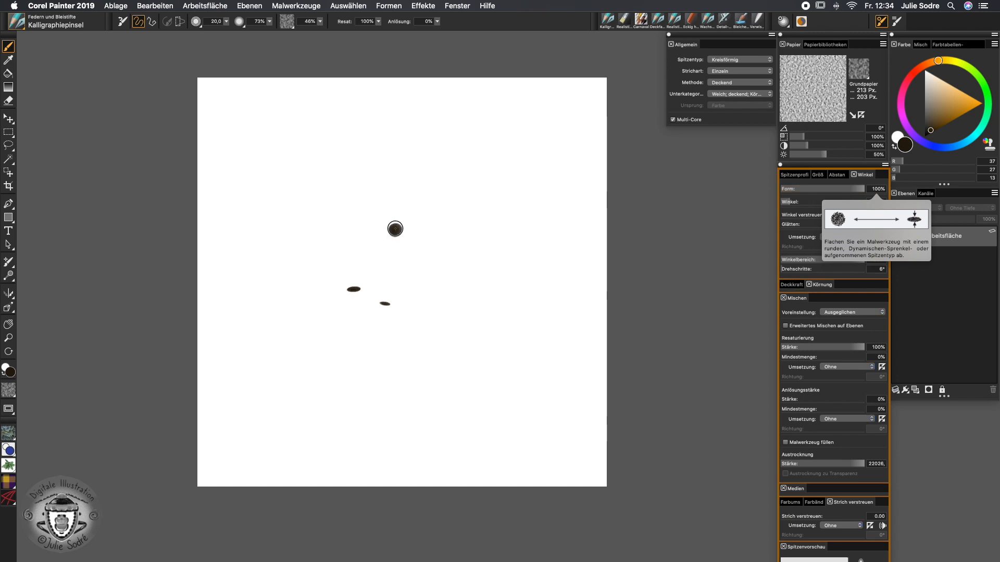
click(426, 245)
click(446, 272)
Step: Inspect the Strichart options, stamp more round dabs, and draw two long horizontal strokes with a short light one between them
click(729, 71)
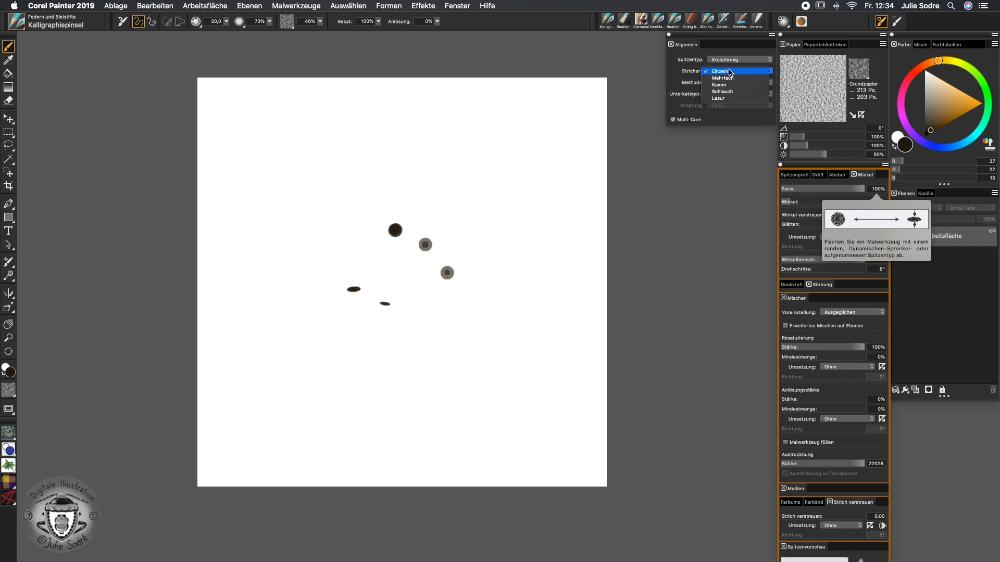
click(485, 258)
click(486, 261)
click(488, 286)
click(239, 323)
drag(240, 324, 478, 321)
drag(284, 346, 334, 347)
drag(264, 363, 534, 363)
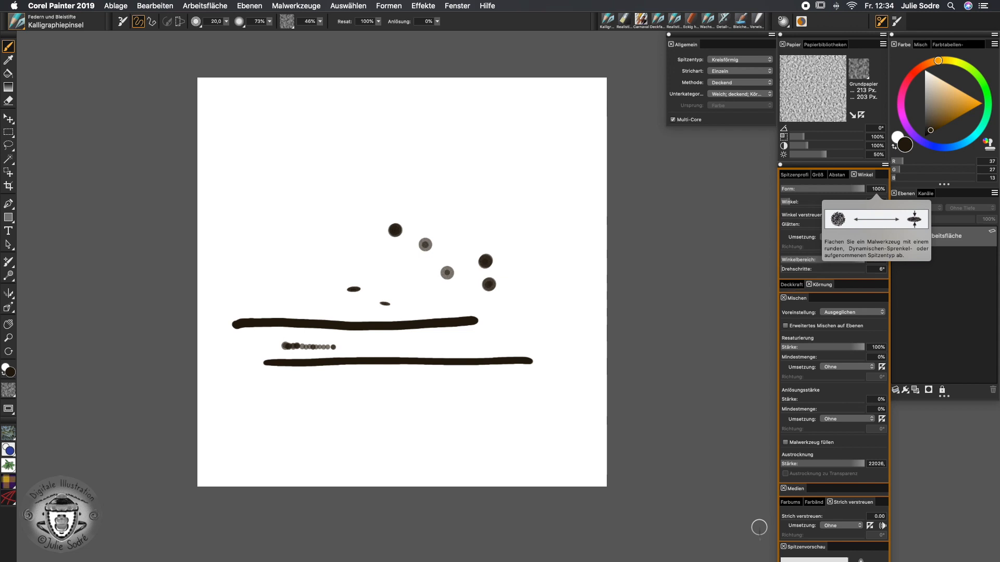
Step: Collapse the Mischen settings and compare the brush tip preview at Form 77% and 100%, leaving it at 100%
click(797, 298)
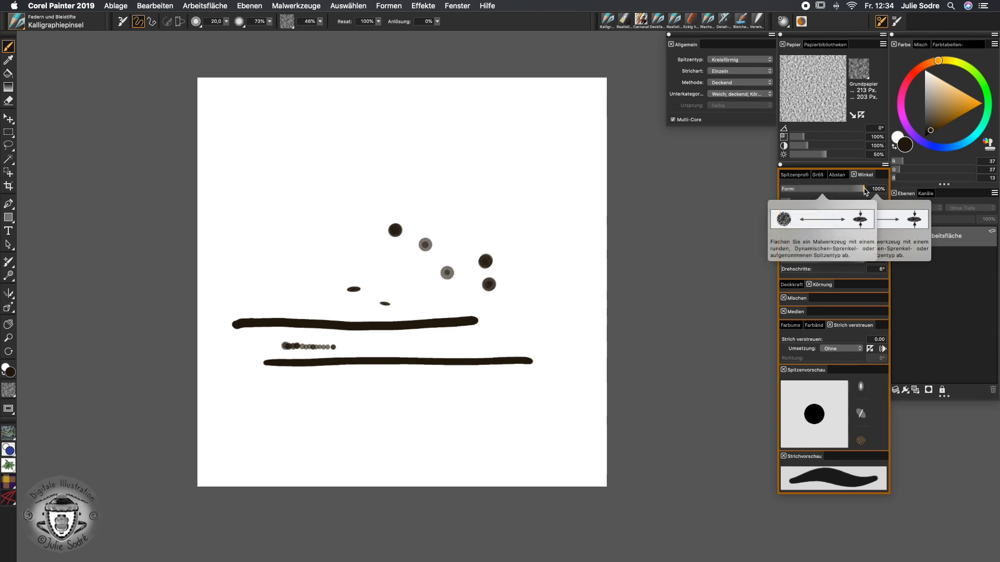
drag(865, 189, 845, 190)
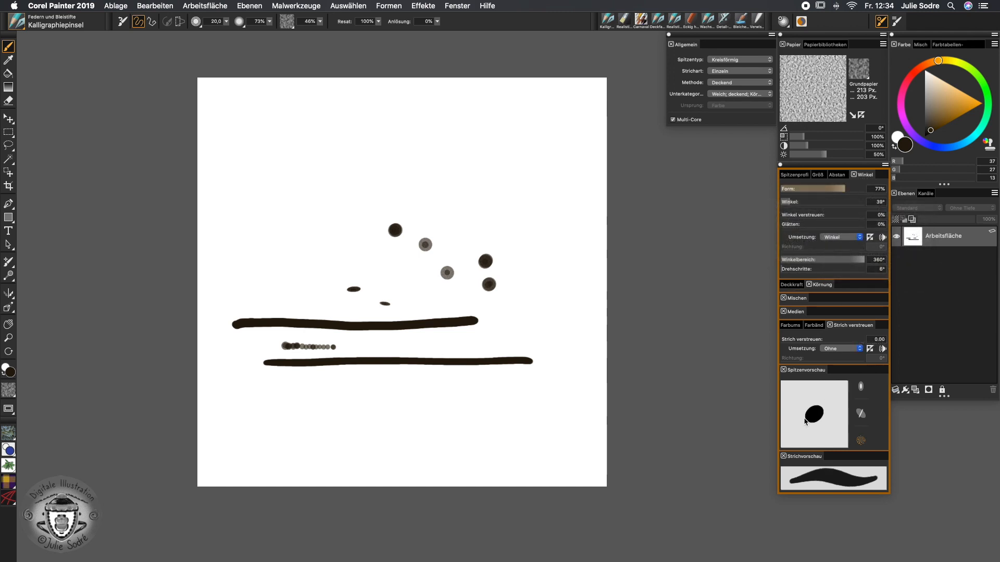
drag(846, 190, 867, 190)
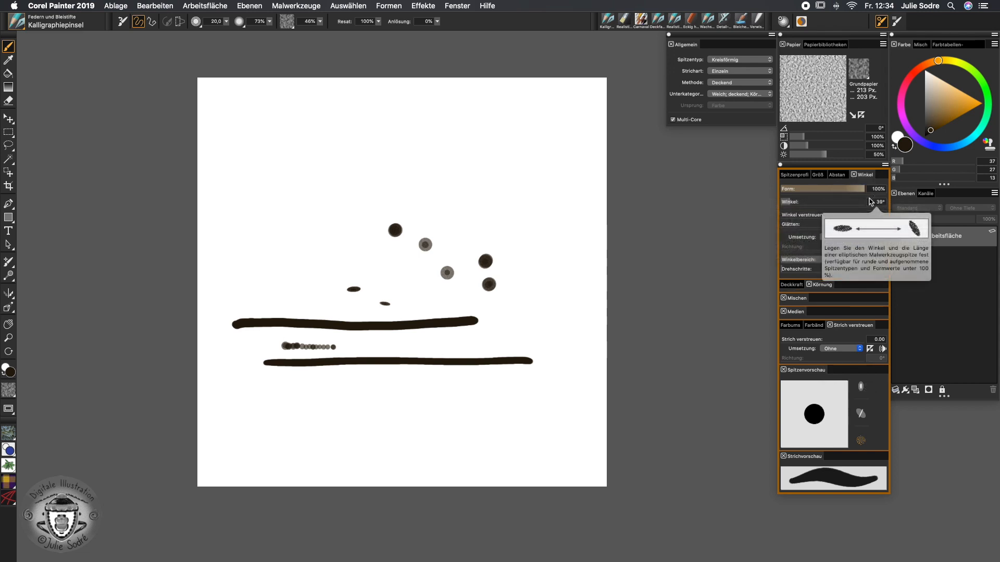
Step: Clear the canvas and set the brush size to 77,9 with a minimum size of 9%
key(super+a)
key(BackSpace)
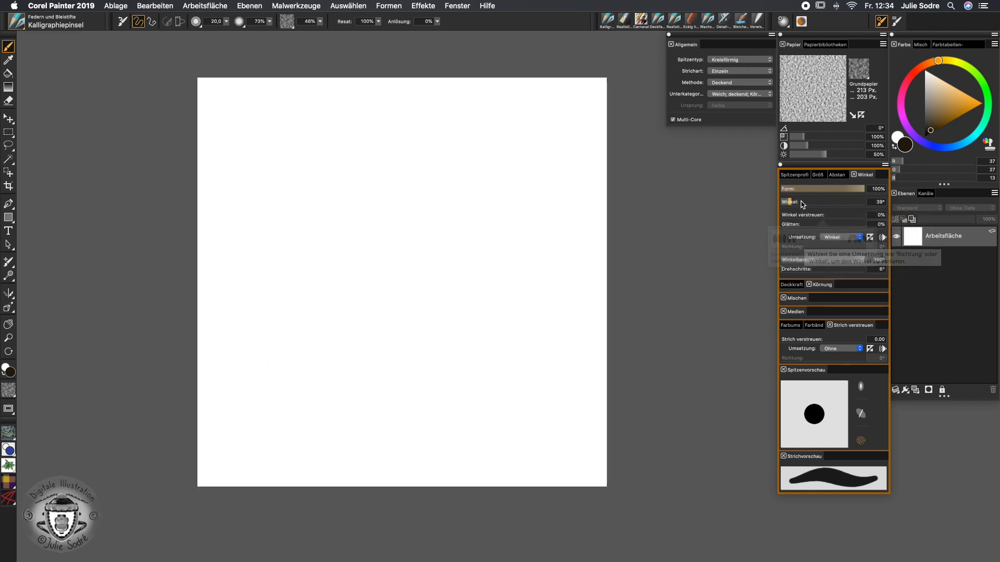
click(826, 175)
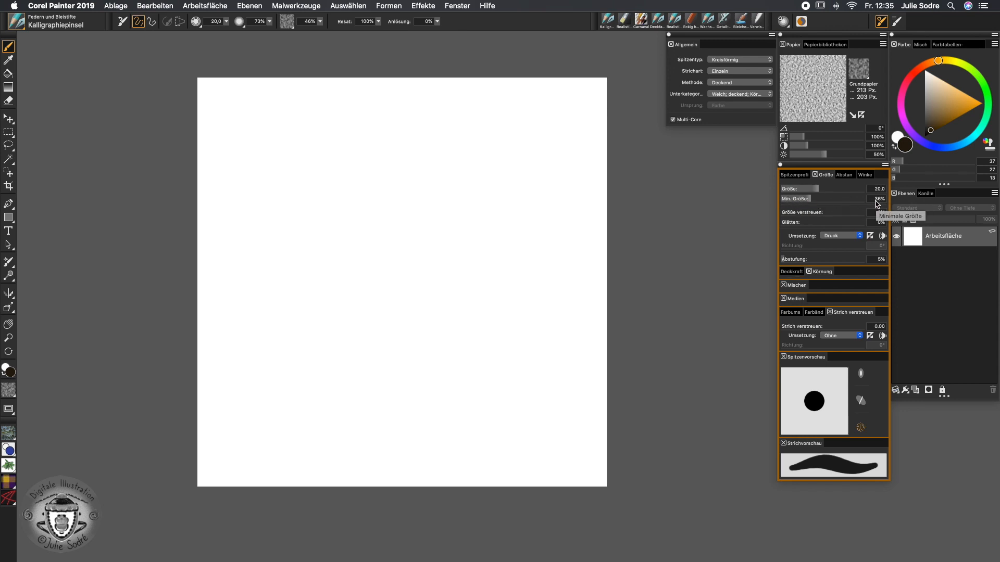
drag(830, 188, 790, 205)
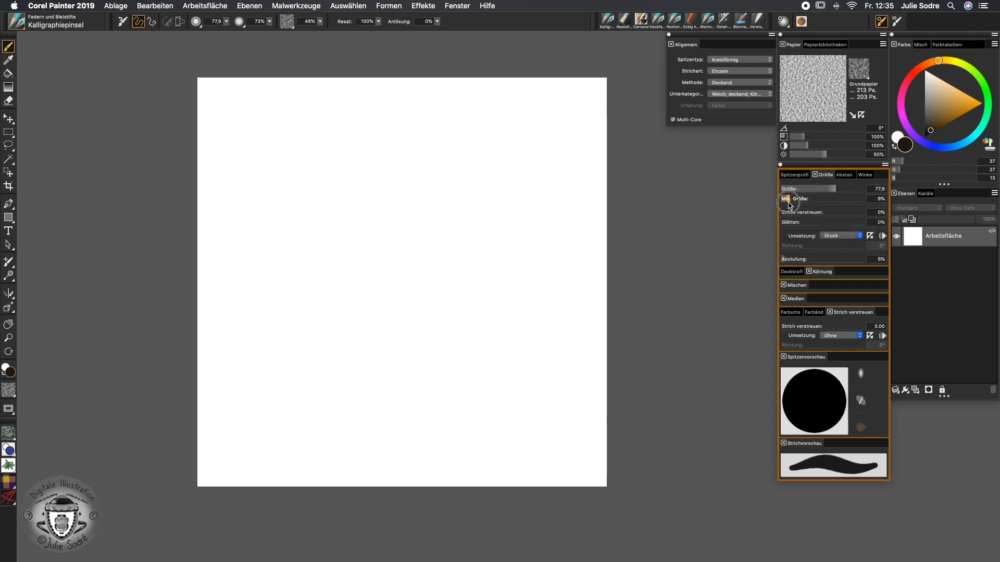
Step: Switch the tip preview to the minimum-size view, keep the size Umsetzung on Druck, and draw one light and one pressure-varied wavy stroke
click(861, 374)
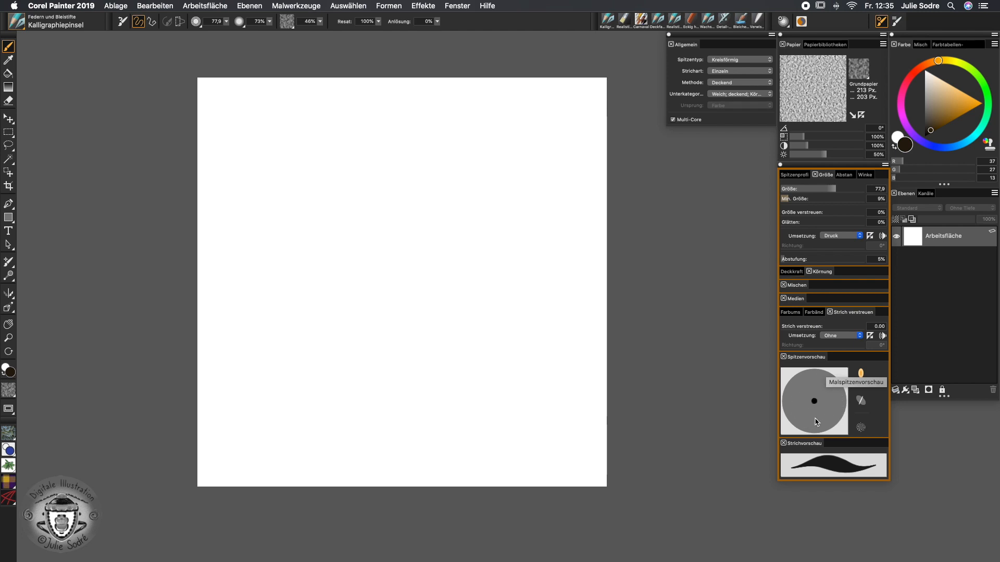
mouse_move(271, 283)
mouse_down()
mouse_move(332, 239)
mouse_move(367, 244)
mouse_move(331, 280)
mouse_move(309, 333)
mouse_move(387, 277)
mouse_up()
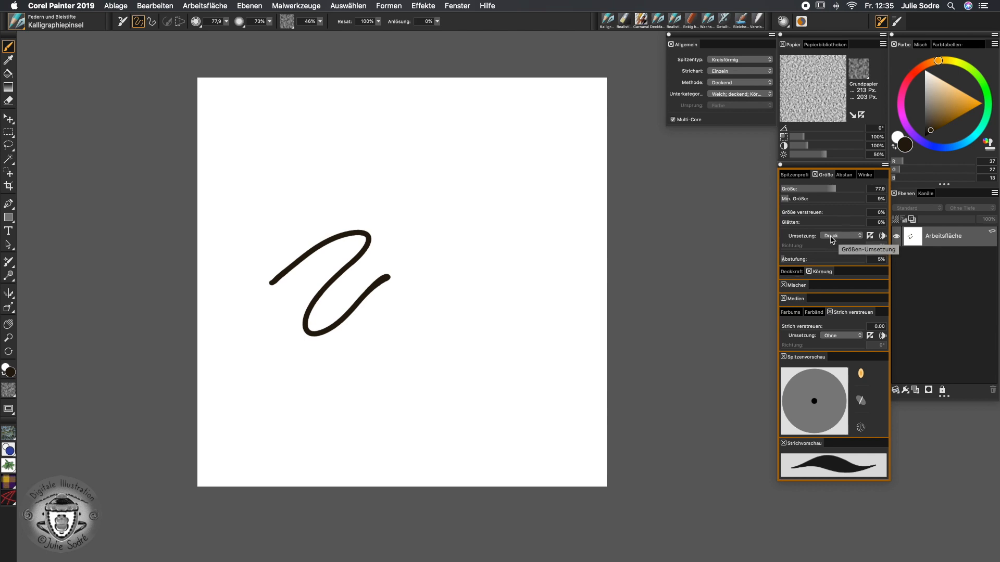
click(831, 239)
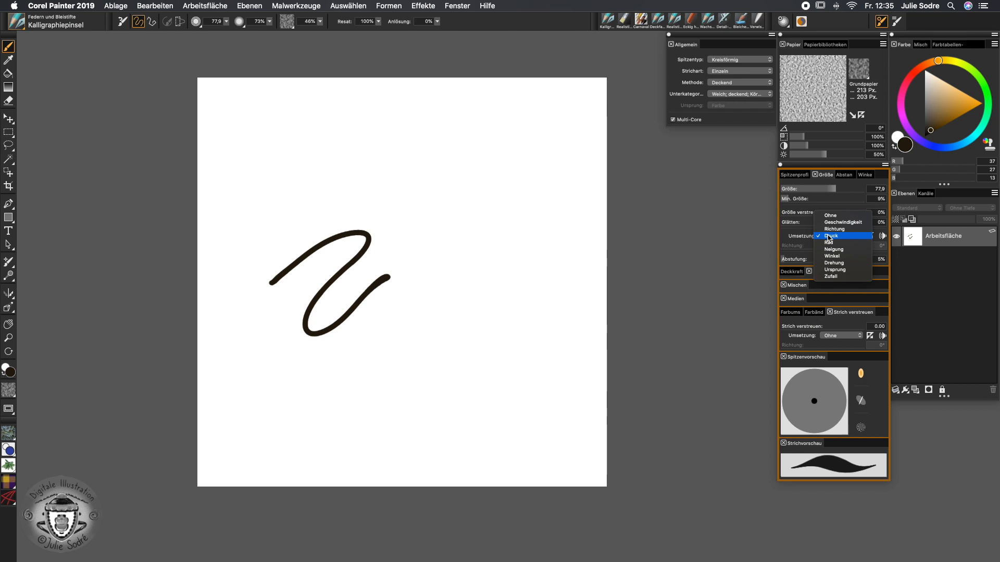
click(829, 237)
mouse_move(290, 193)
mouse_down()
mouse_move(404, 185)
mouse_move(383, 321)
mouse_move(524, 227)
mouse_move(477, 381)
mouse_move(538, 317)
mouse_move(537, 391)
mouse_up()
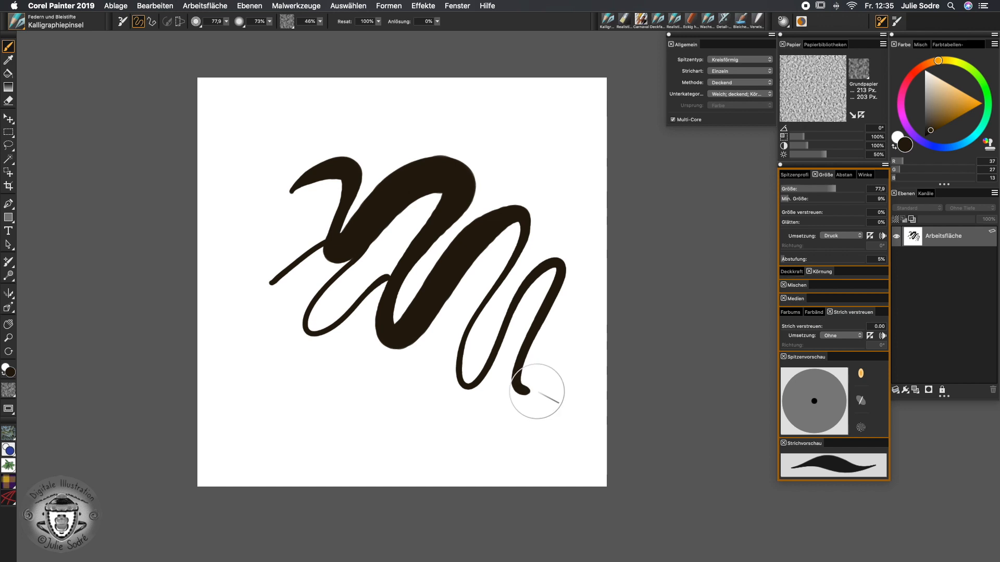
Step: Set the brush size to 4,4 with a minimum size of 3% and draw three thin wavy strokes above and below the thick ones
drag(833, 188, 785, 203)
mouse_move(239, 396)
mouse_down()
mouse_move(341, 414)
mouse_move(550, 420)
mouse_up()
drag(800, 189, 799, 188)
mouse_move(261, 437)
mouse_down()
mouse_move(315, 431)
mouse_move(341, 451)
mouse_move(381, 425)
mouse_move(424, 440)
mouse_up()
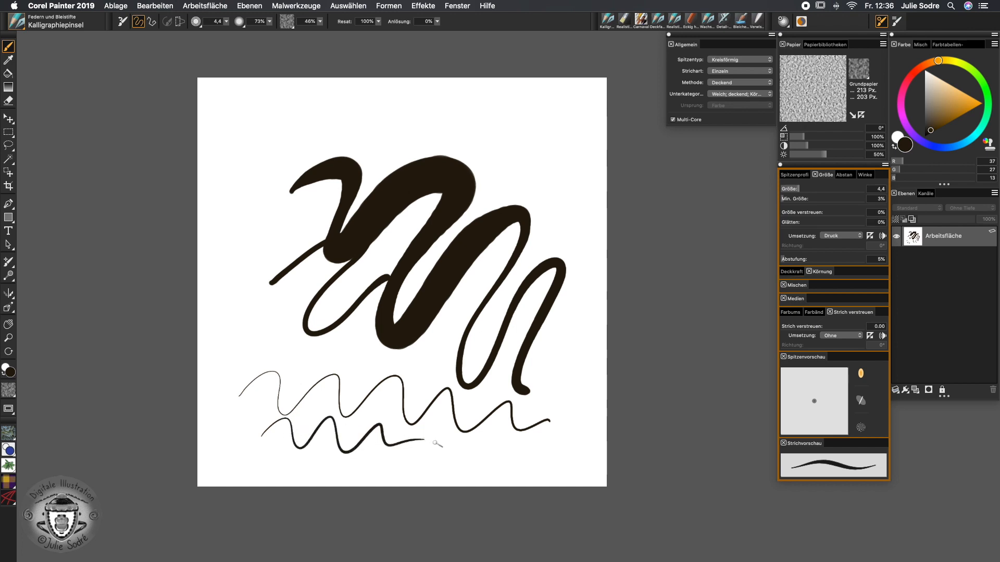
mouse_move(383, 150)
mouse_down()
mouse_move(421, 119)
mouse_move(471, 118)
mouse_move(524, 186)
mouse_up()
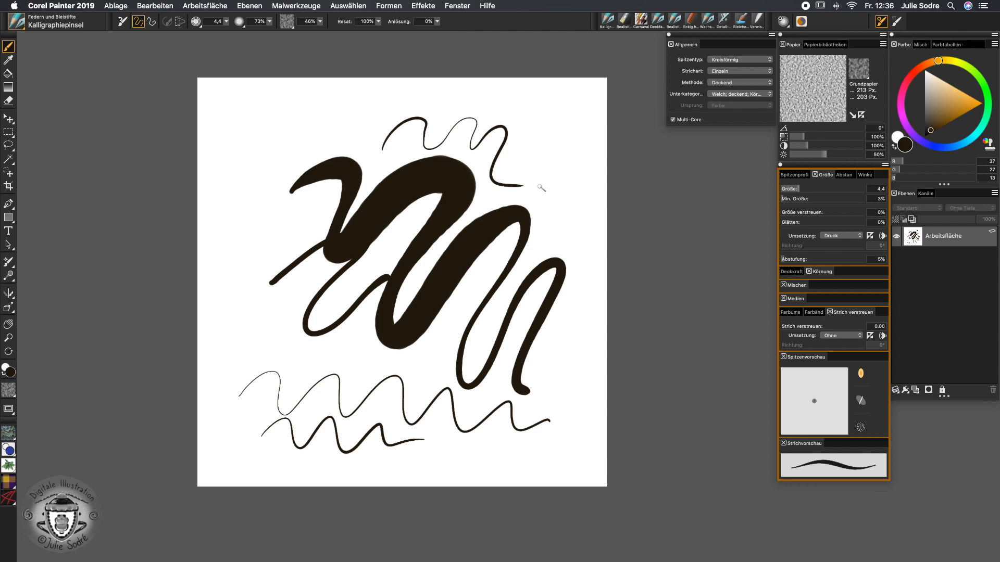
Step: Set the size Umsetzung to Ohne and the brush size to 46,1, and draw a thick winding stroke over the existing ones
click(839, 235)
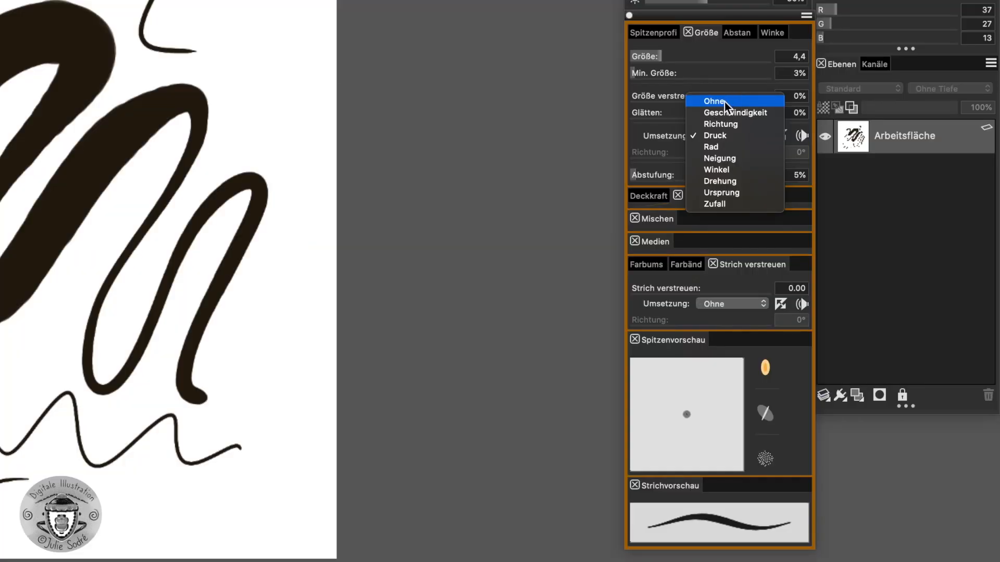
click(836, 216)
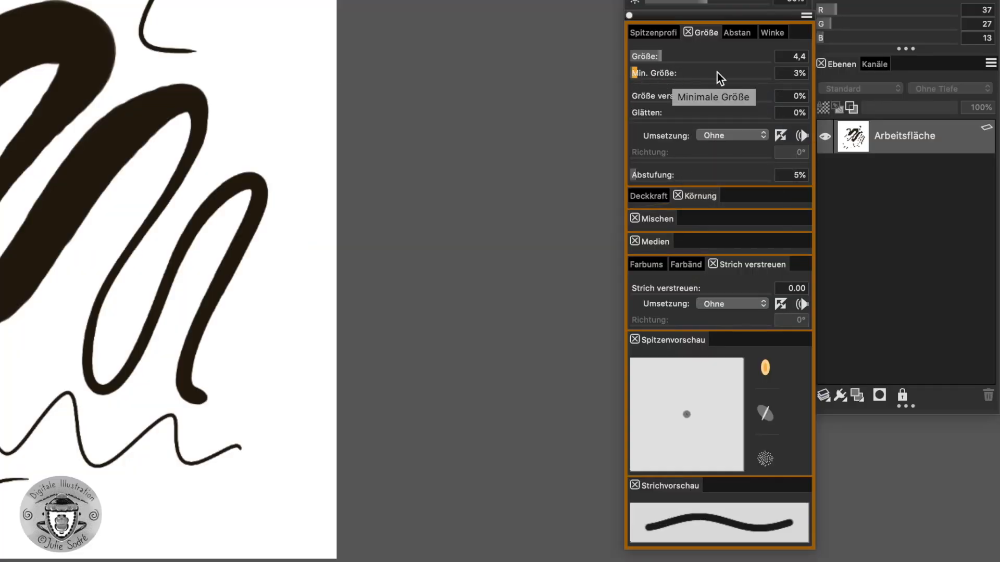
drag(675, 57, 712, 56)
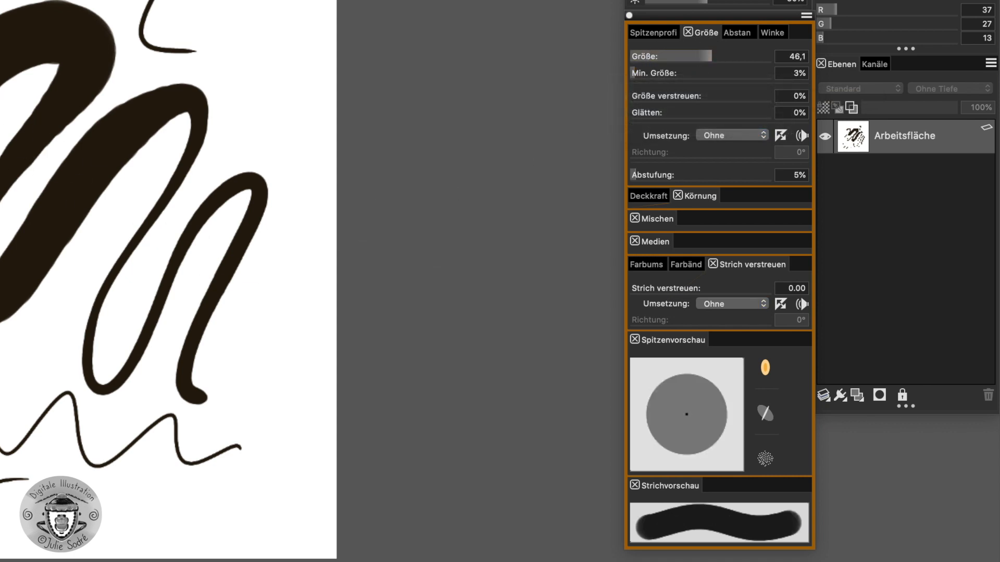
mouse_move(120, 10)
mouse_down()
mouse_move(216, 31)
mouse_move(73, 252)
mouse_move(126, 418)
mouse_up()
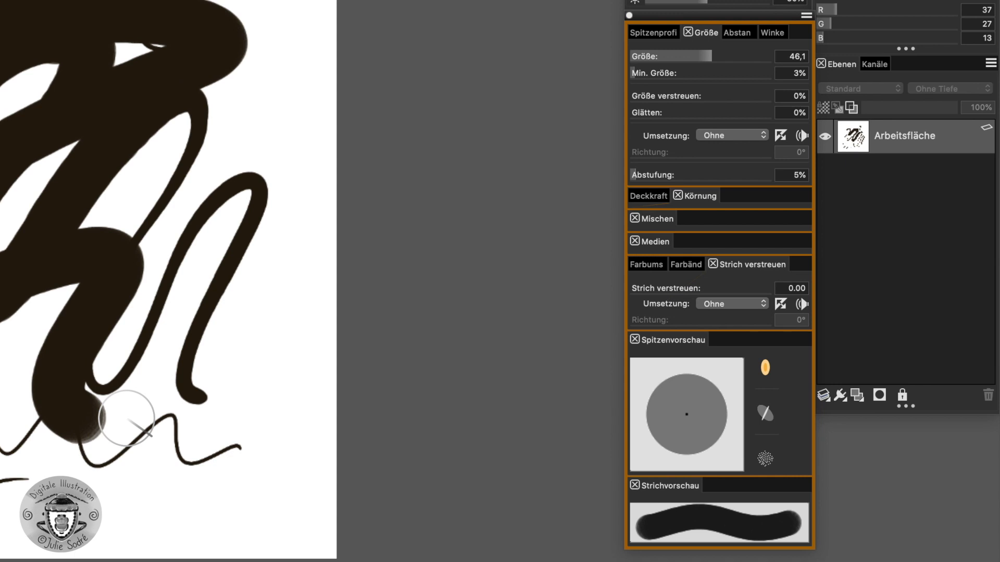
Step: Clear the canvas and set the size Umsetzung to Druck
key(super+a)
key(BackSpace)
key(super+d)
click(732, 135)
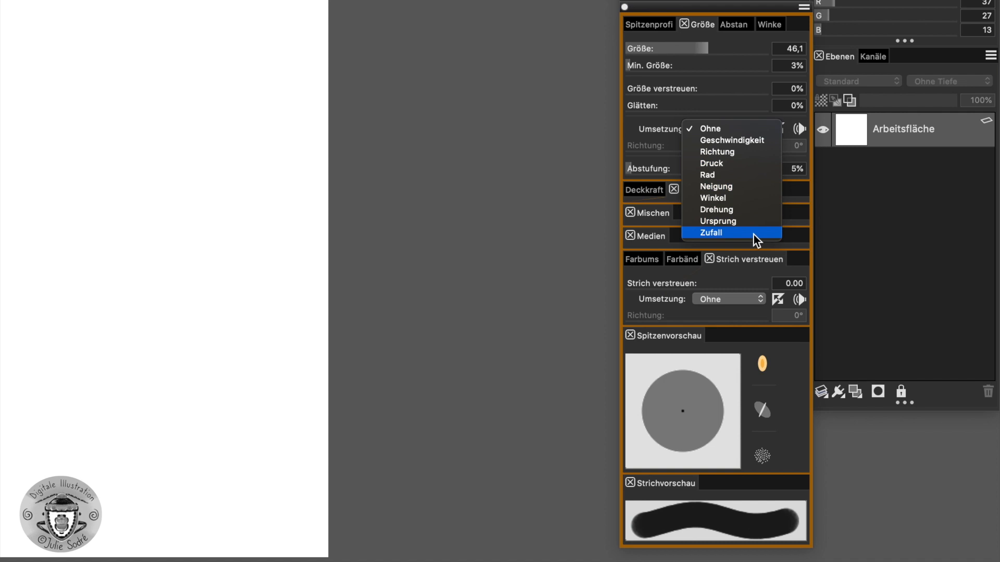
click(751, 164)
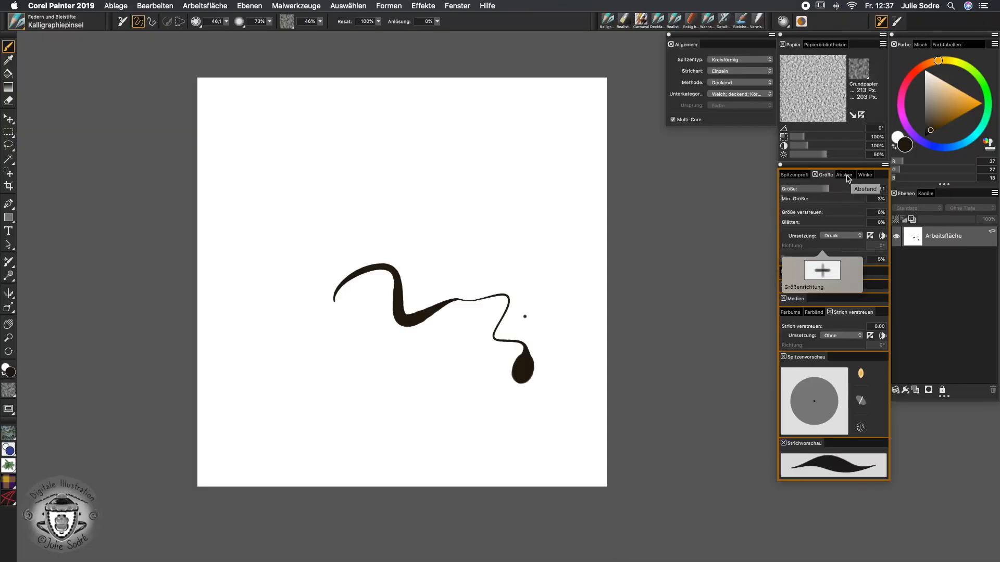
Step: Set the size Umsetzung to Ohne and draw two thick horizontal strokes on the upper canvas
click(849, 177)
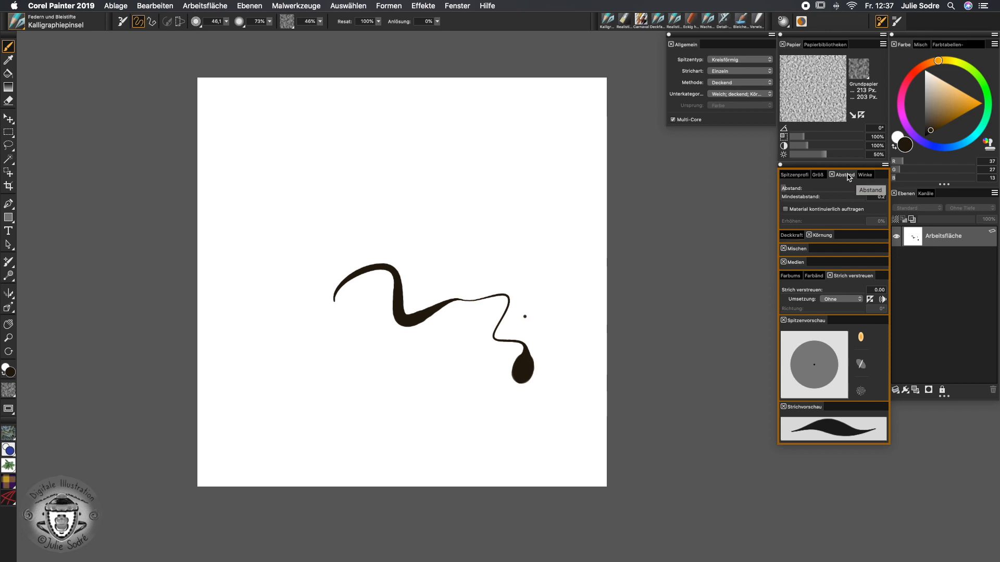
click(826, 177)
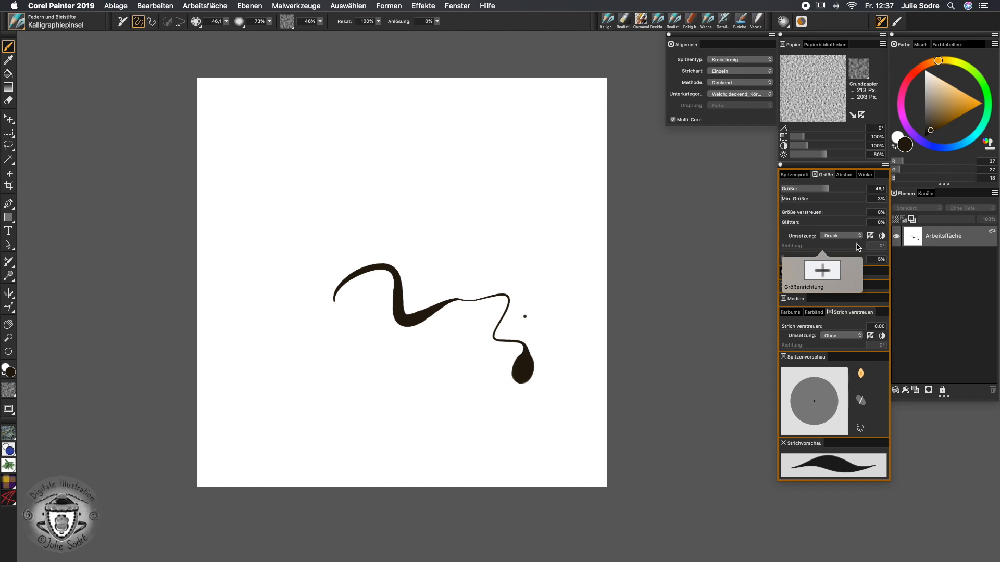
click(844, 238)
click(831, 215)
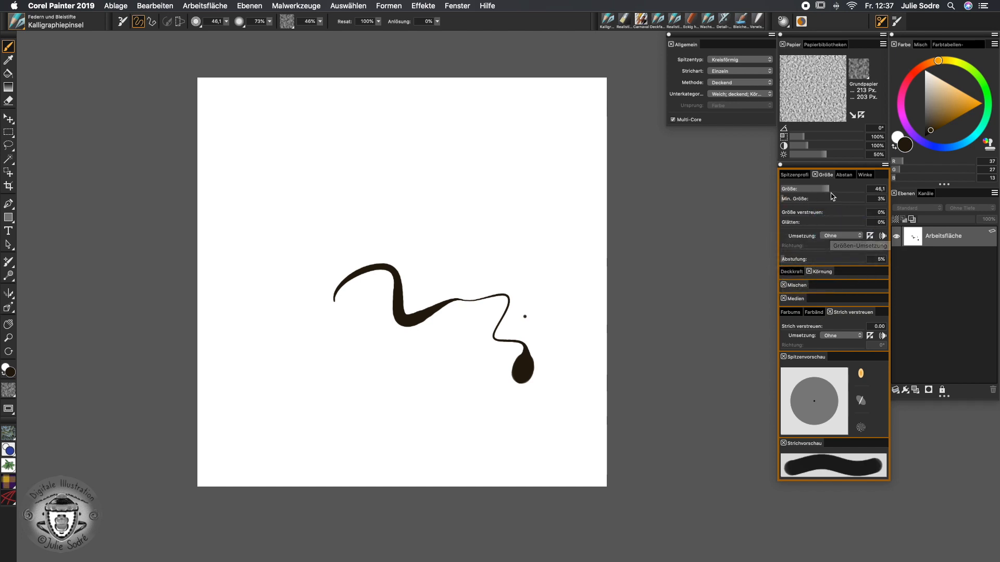
drag(240, 171, 466, 170)
drag(304, 209, 520, 210)
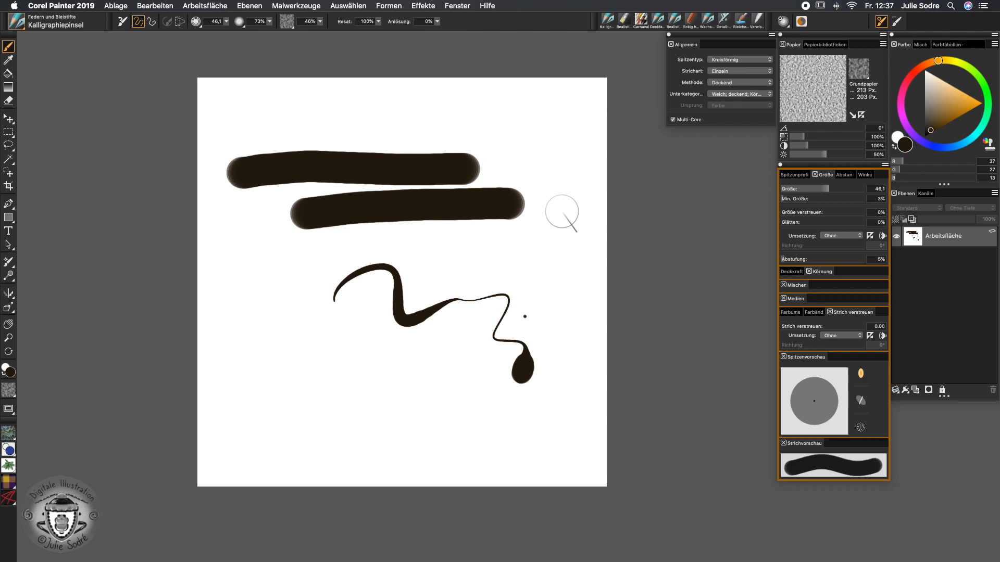
Step: Lower the Abstand between dabs to 7% and draw three more thick horizontal strokes down the canvas
click(846, 175)
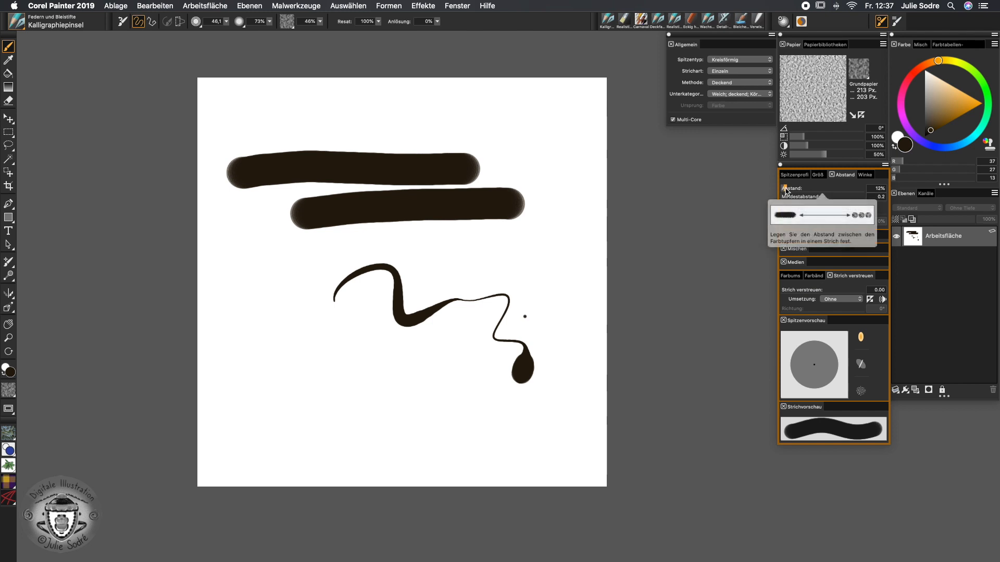
click(785, 189)
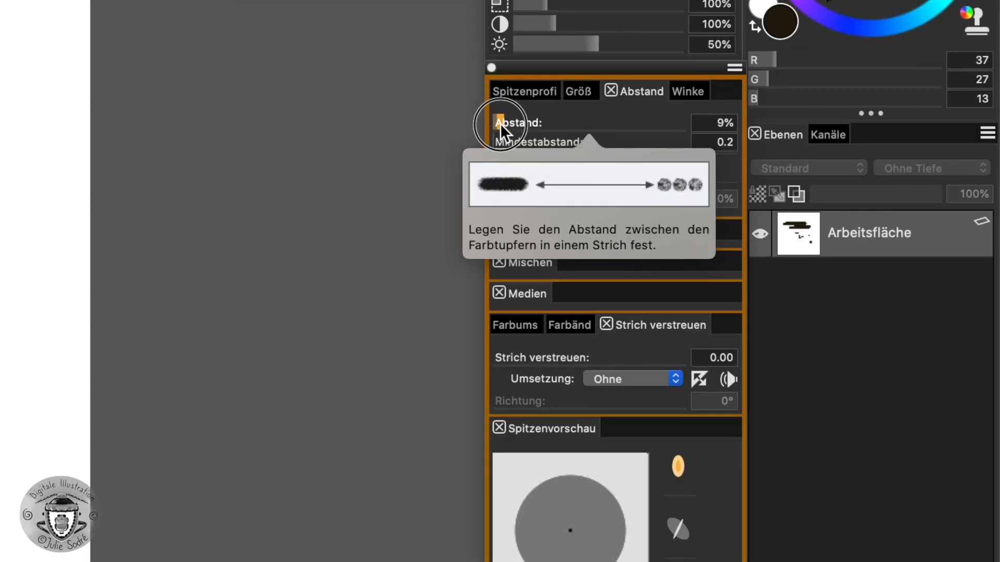
drag(500, 124, 496, 124)
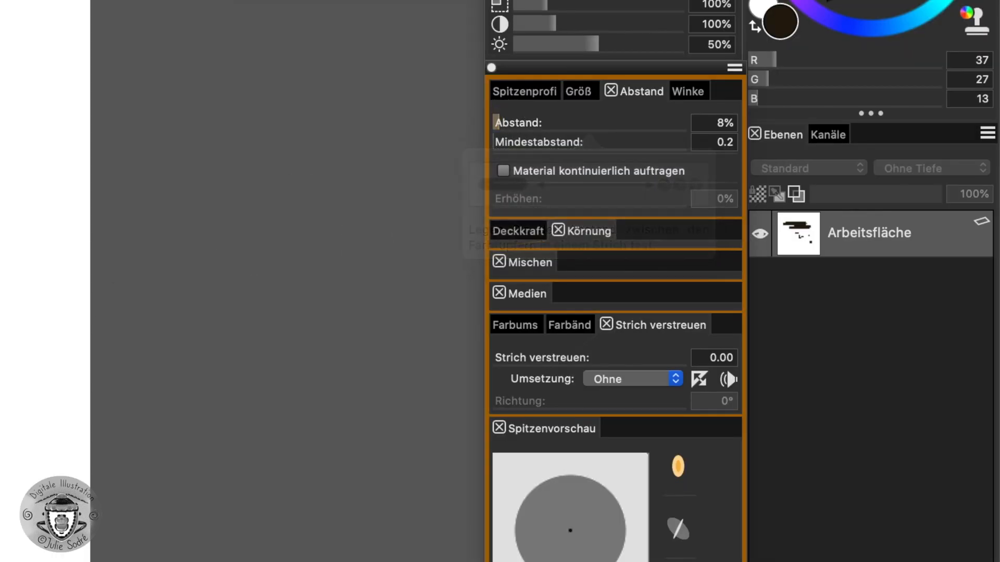
drag(1, 302, 1, 328)
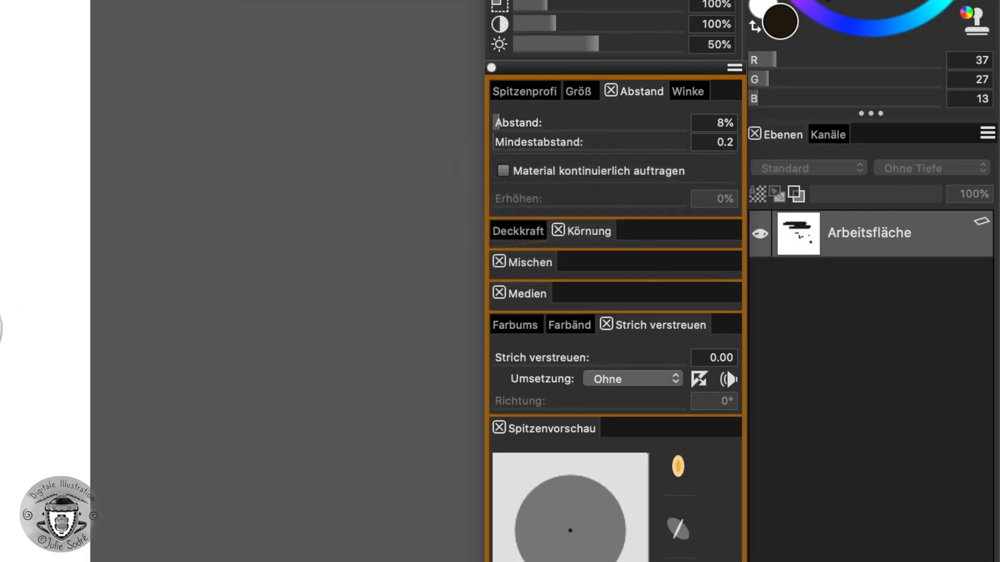
click(499, 124)
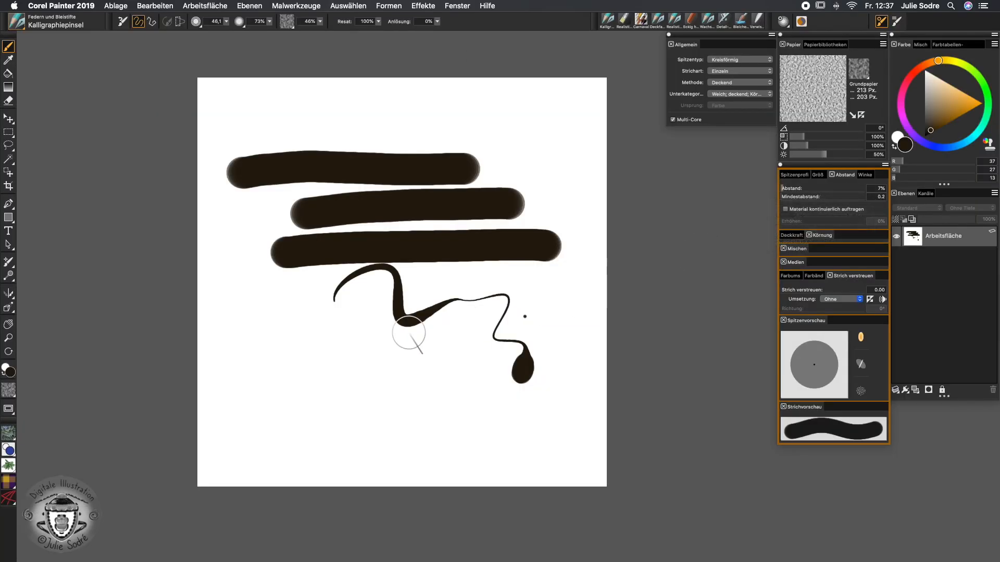
drag(279, 336, 515, 343)
drag(272, 388, 577, 418)
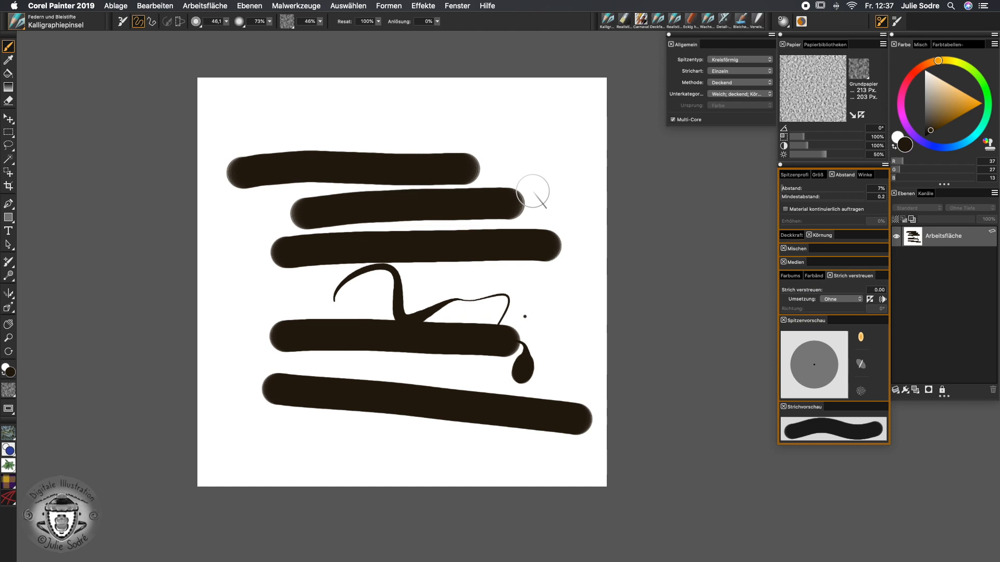
Step: Clear the canvas, set Abstand to 153%, and paint two horizontal rows of overlapping round dabs
key(super+a)
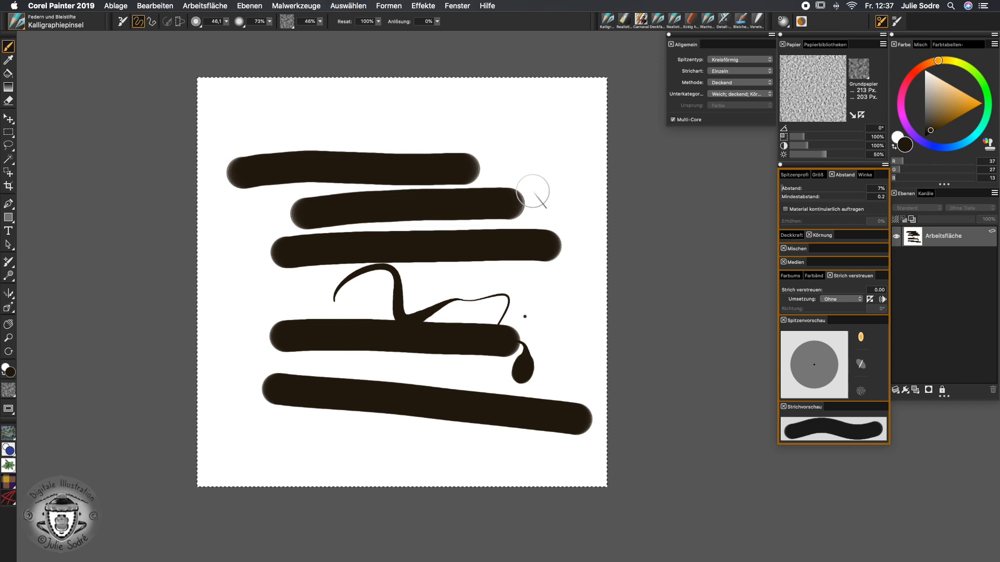
key(BackSpace)
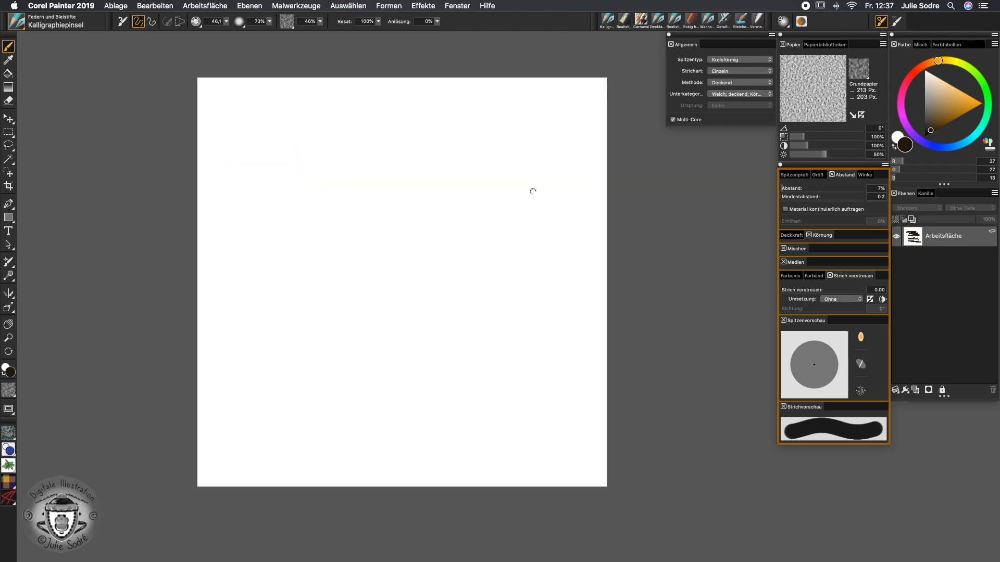
drag(787, 190, 848, 194)
drag(241, 120, 511, 125)
drag(224, 186, 535, 190)
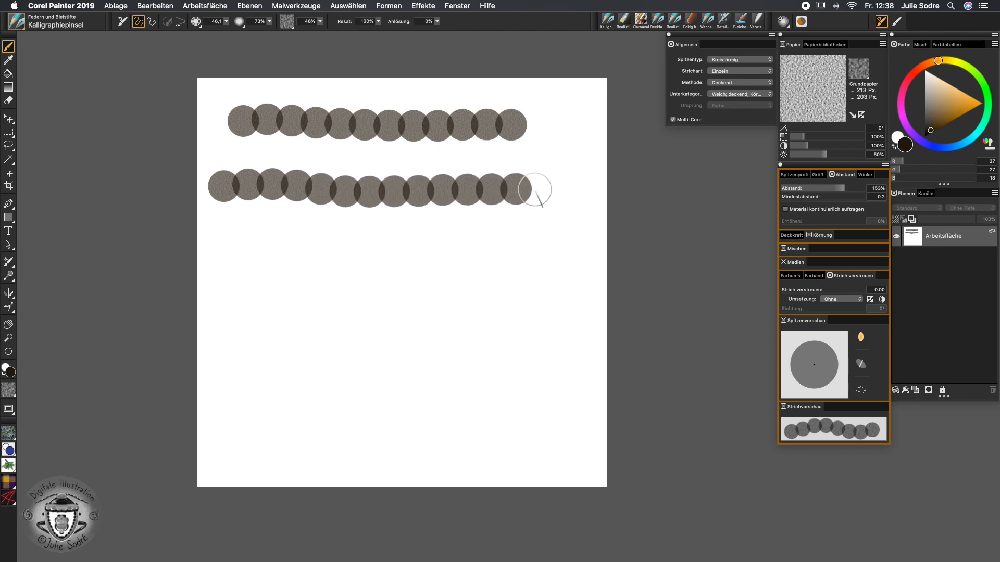
Step: Set Abstand to 177% and paint two more rows of round dabs below the first pair
drag(844, 188, 854, 188)
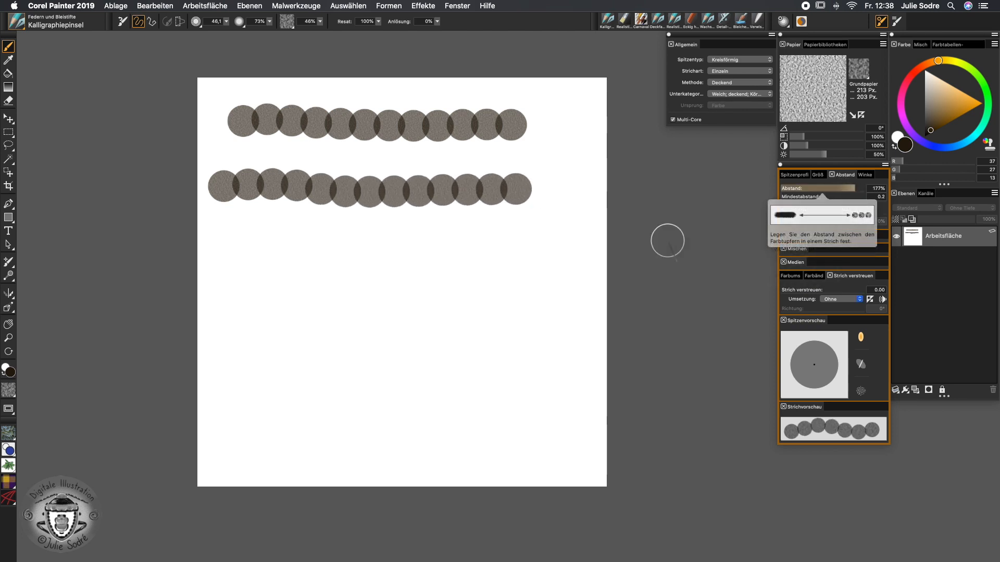
drag(243, 231, 552, 227)
drag(224, 284, 554, 292)
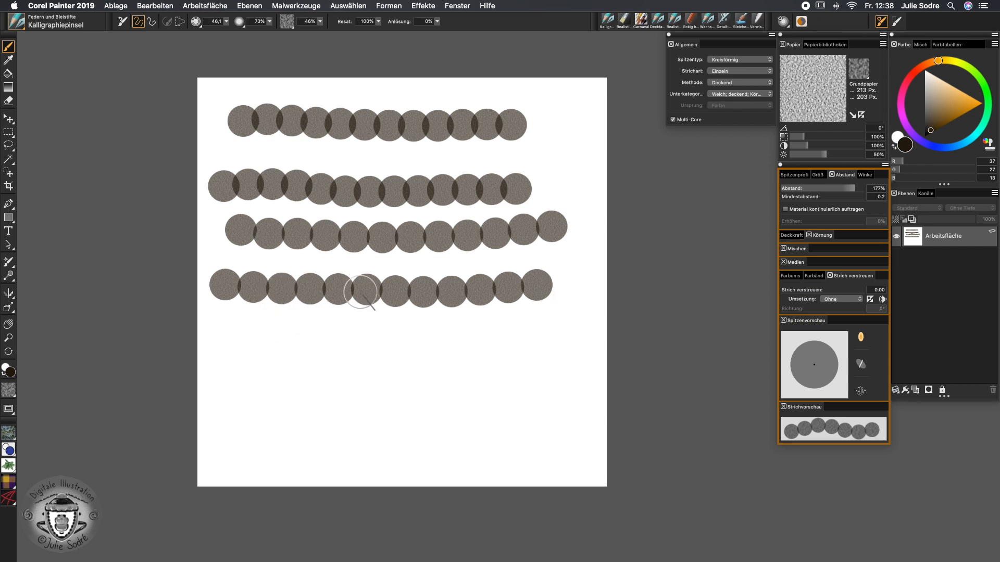
Step: Clear the canvas and paint rows of scattered dabs with Strich verstreuen at 0.82, followed by more with it raised to 3.09
key(super+a)
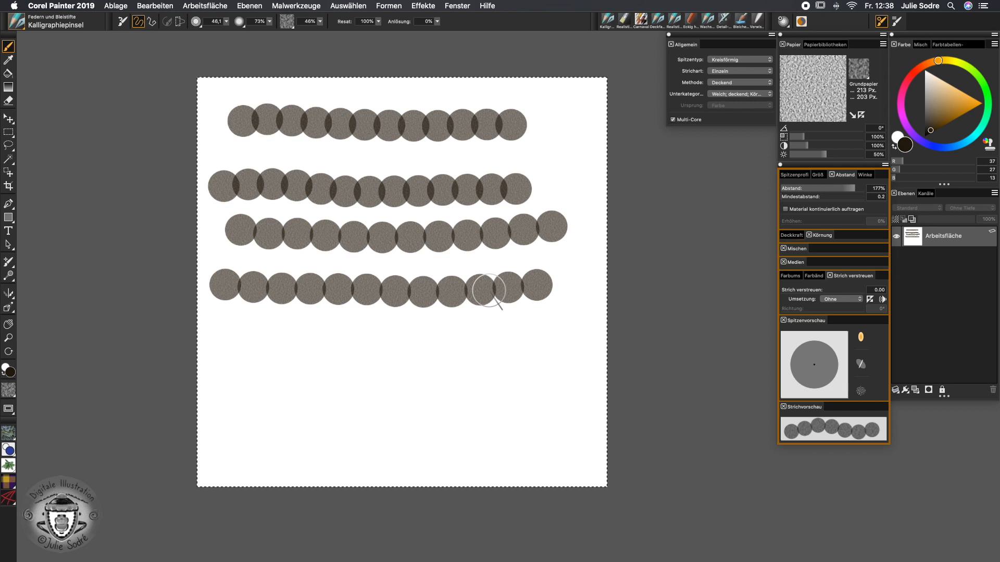
key(BackSpace)
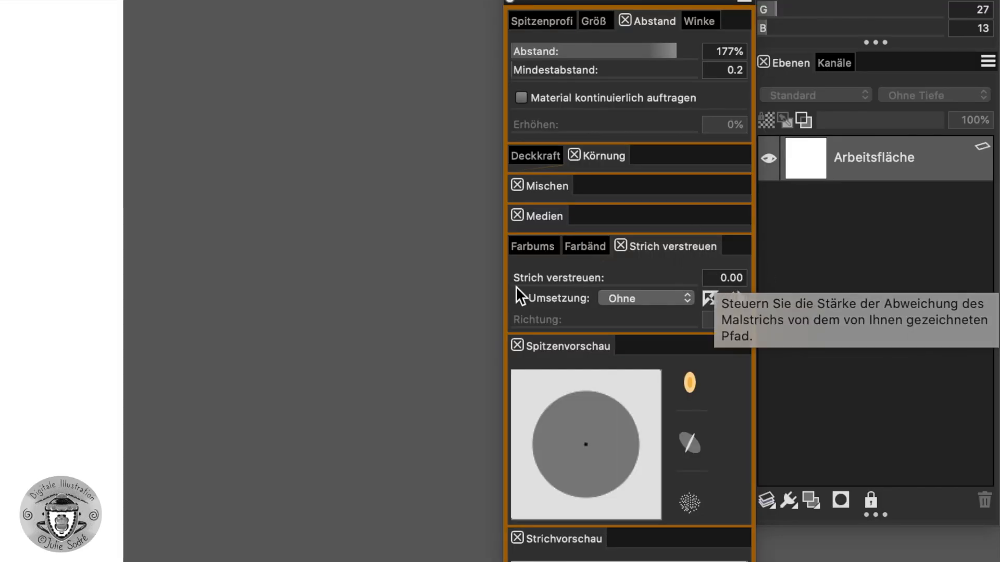
drag(513, 279, 549, 284)
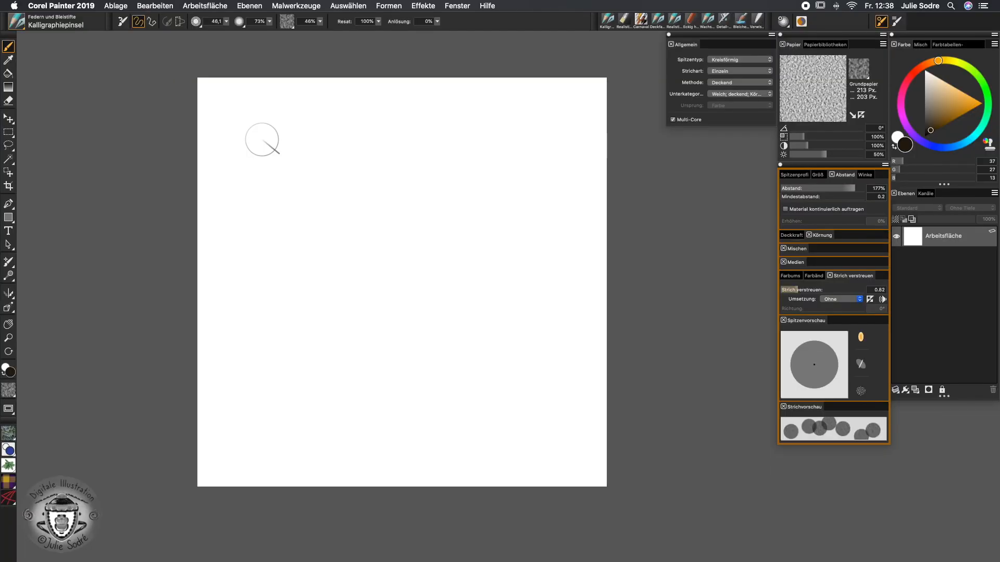
mouse_move(262, 140)
mouse_down()
mouse_move(440, 148)
mouse_move(519, 136)
mouse_up()
drag(248, 221, 513, 206)
drag(263, 270, 386, 272)
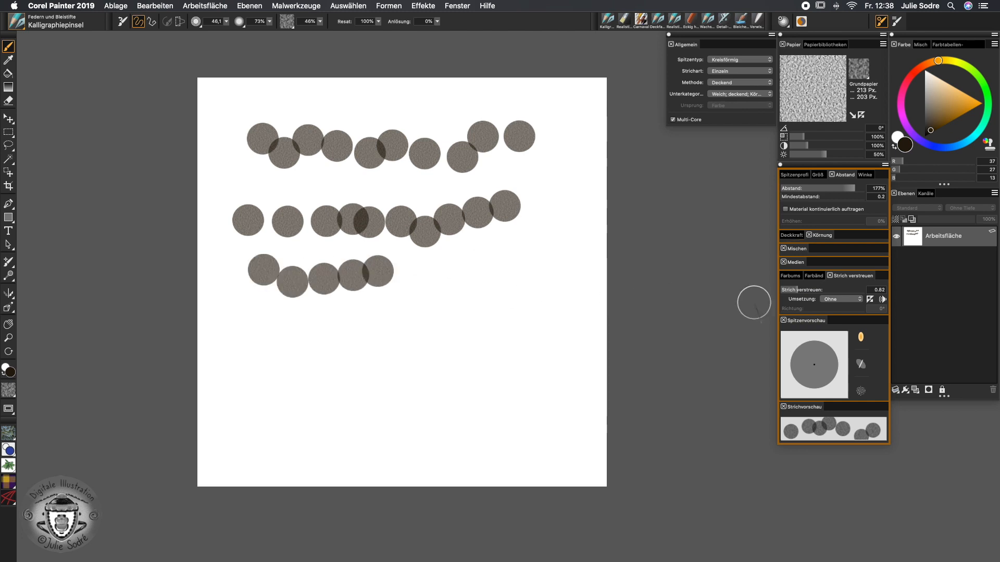
drag(802, 290, 844, 290)
mouse_move(250, 307)
mouse_down()
mouse_move(275, 342)
mouse_move(432, 312)
mouse_move(438, 383)
mouse_move(263, 418)
mouse_up()
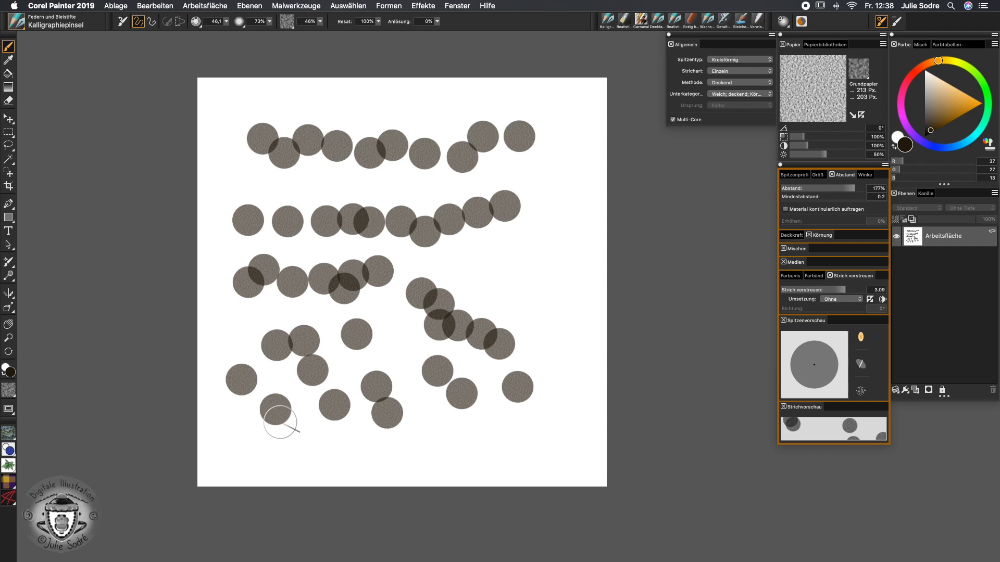
Step: Clear the canvas, reduce Abstand slightly, and paint a fresh group of widely scattered round dabs
key(super+a)
key(BackSpace)
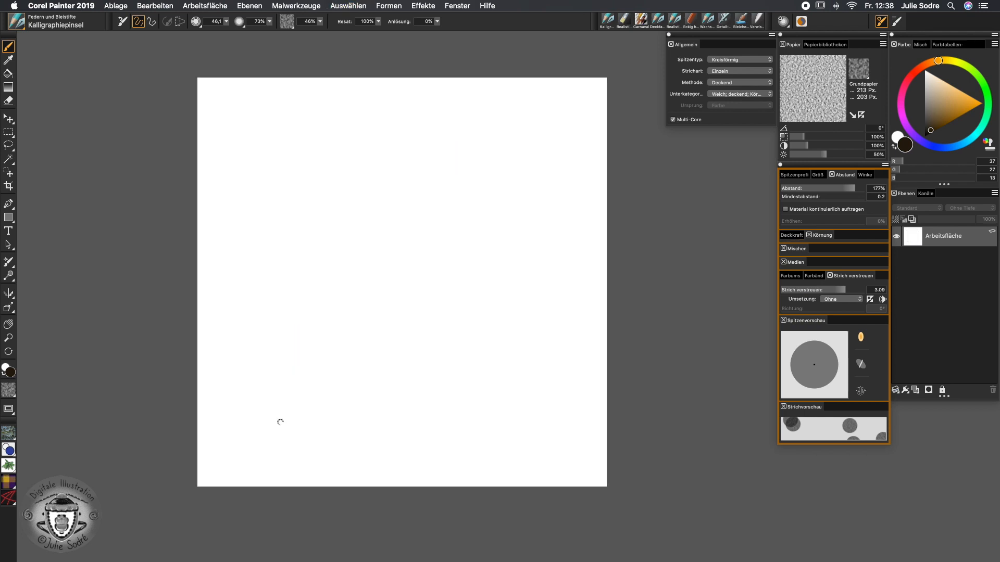
drag(854, 188, 847, 189)
mouse_move(255, 158)
mouse_down()
mouse_move(367, 153)
mouse_move(399, 253)
mouse_move(450, 256)
mouse_up()
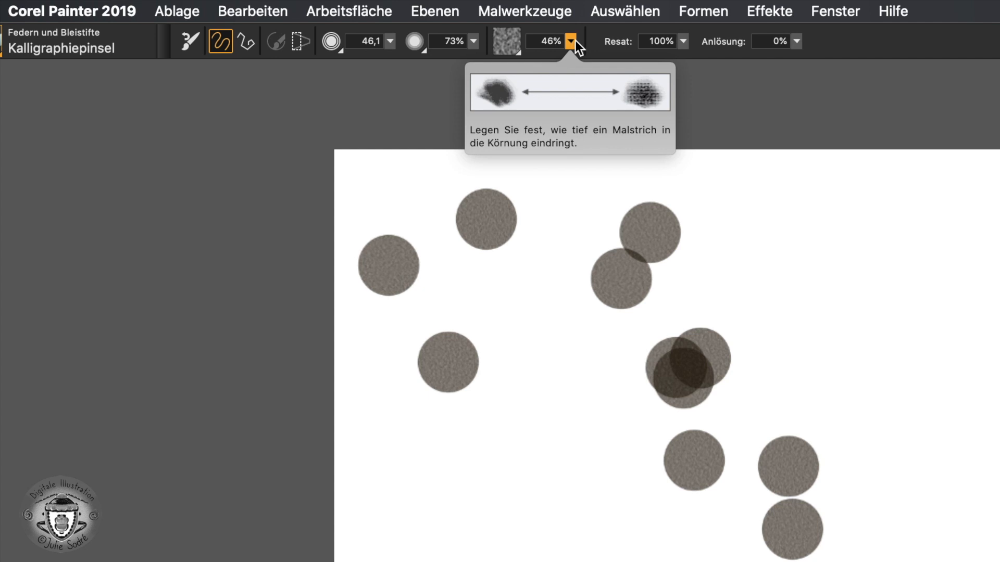
Step: Set the brush's grain penetration (Körnung) to 10%
click(570, 41)
drag(553, 58, 488, 67)
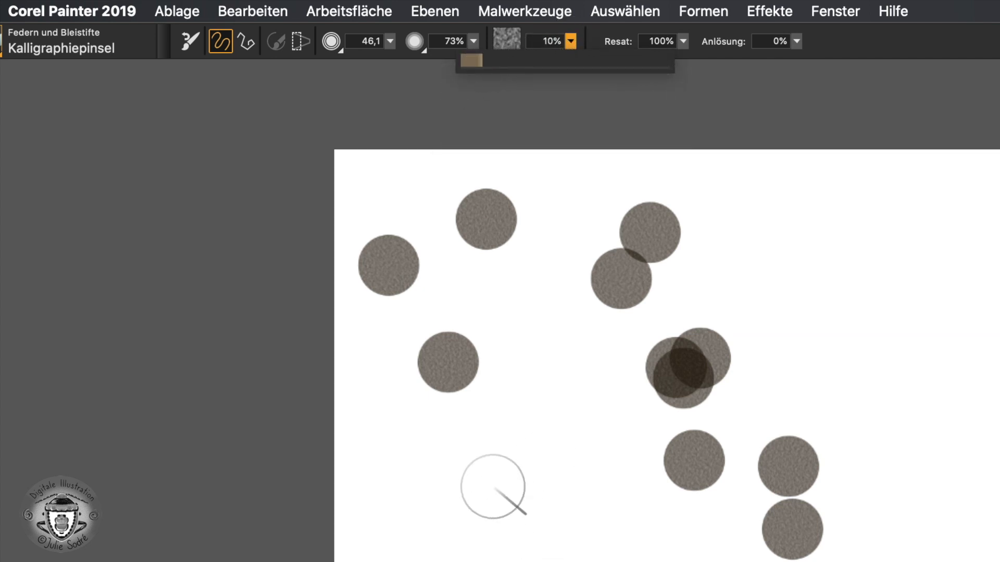
Step: Paint scattered round dabs at 10% grain, followed by more with the grain reduced to 3%
click(516, 393)
click(544, 472)
click(566, 459)
click(627, 526)
click(700, 452)
click(713, 478)
click(846, 491)
click(964, 463)
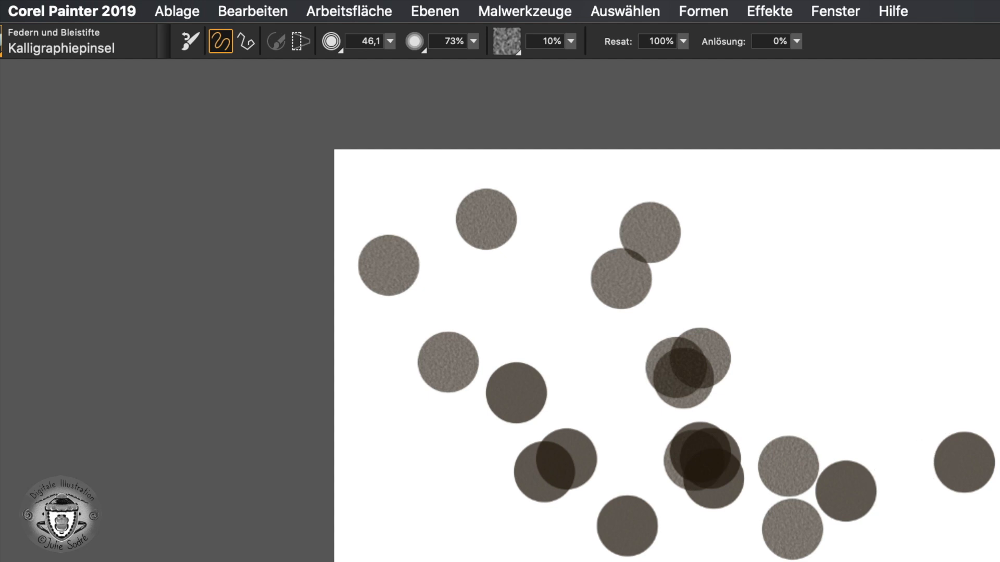
drag(571, 42, 560, 37)
drag(260, 283, 478, 319)
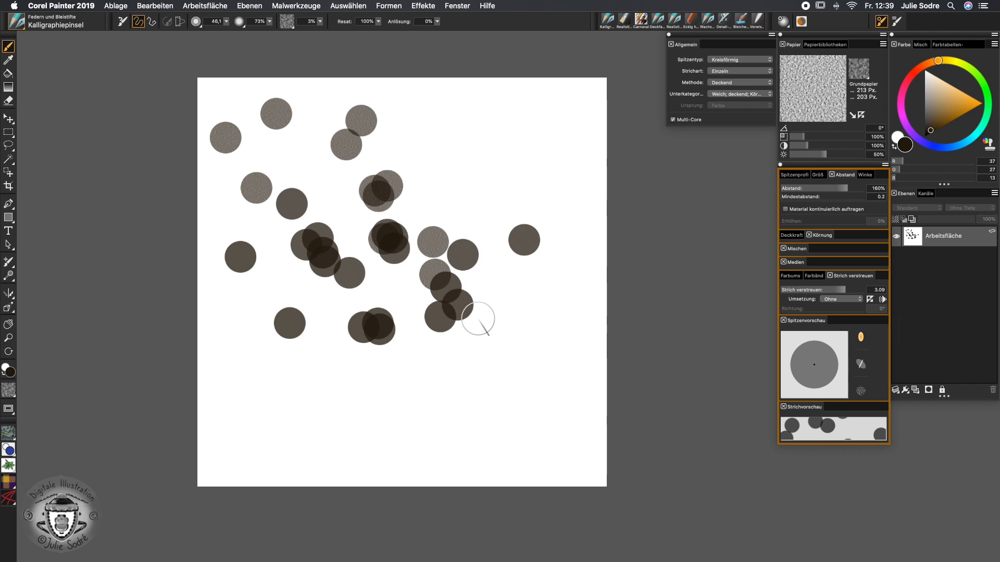
Step: Show the Spitzenprofil options, clear the canvas and paint a few dabs with the 1-Pixel-Rand profile
click(799, 178)
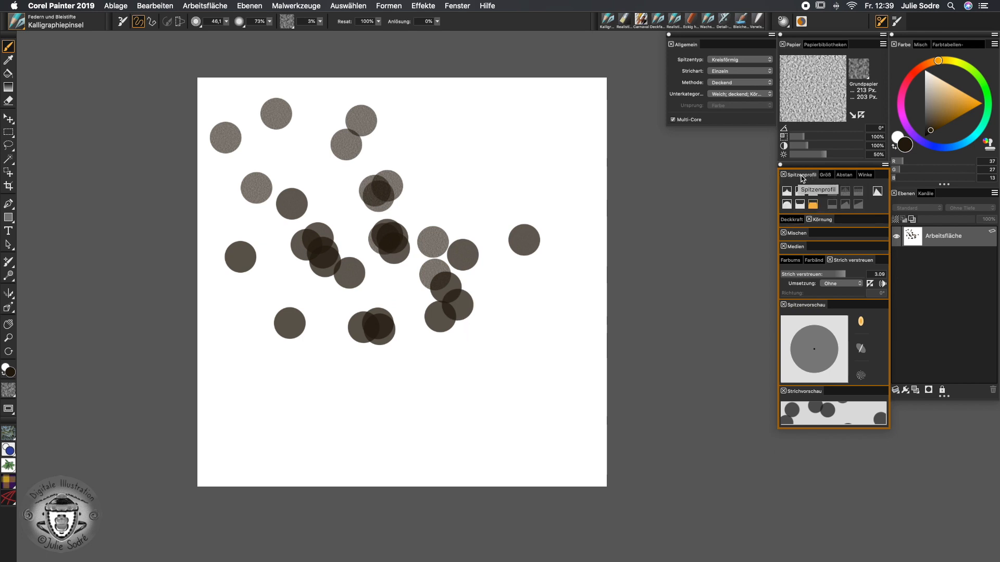
key(super+a)
key(BackSpace)
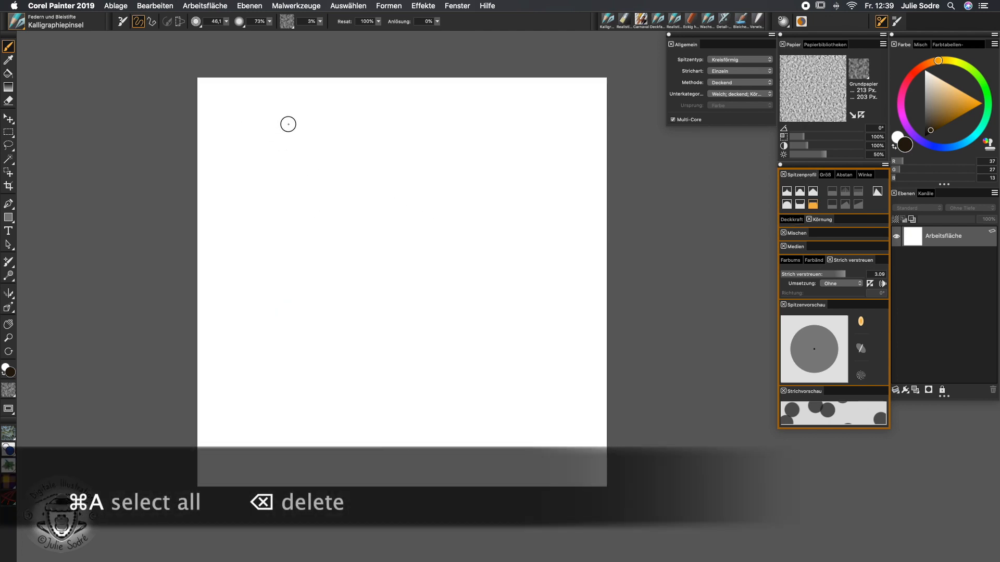
drag(286, 123, 389, 170)
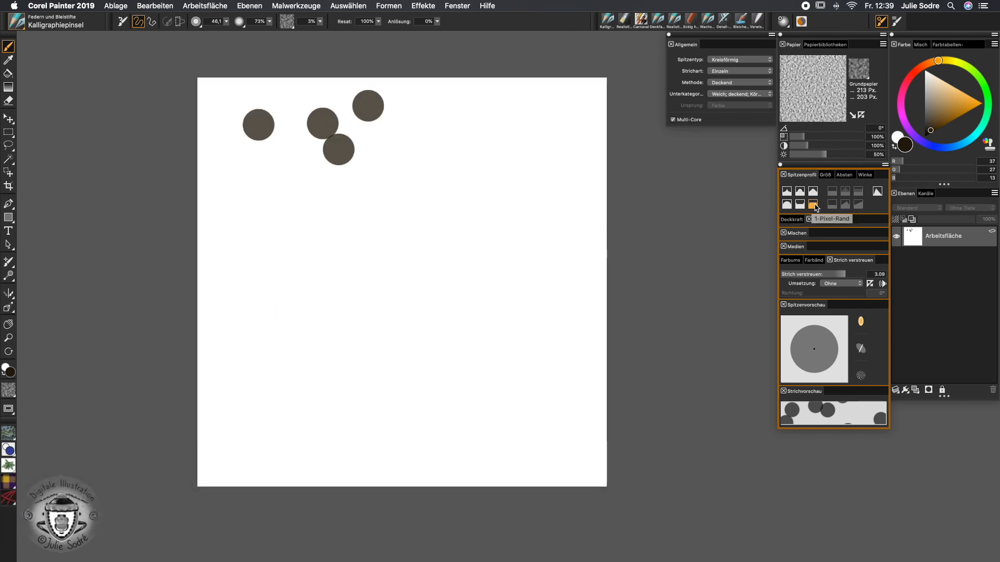
Step: Paint dabs with the pointed tip profile and switch the Spitzenvorschau to show the actual dab
click(786, 191)
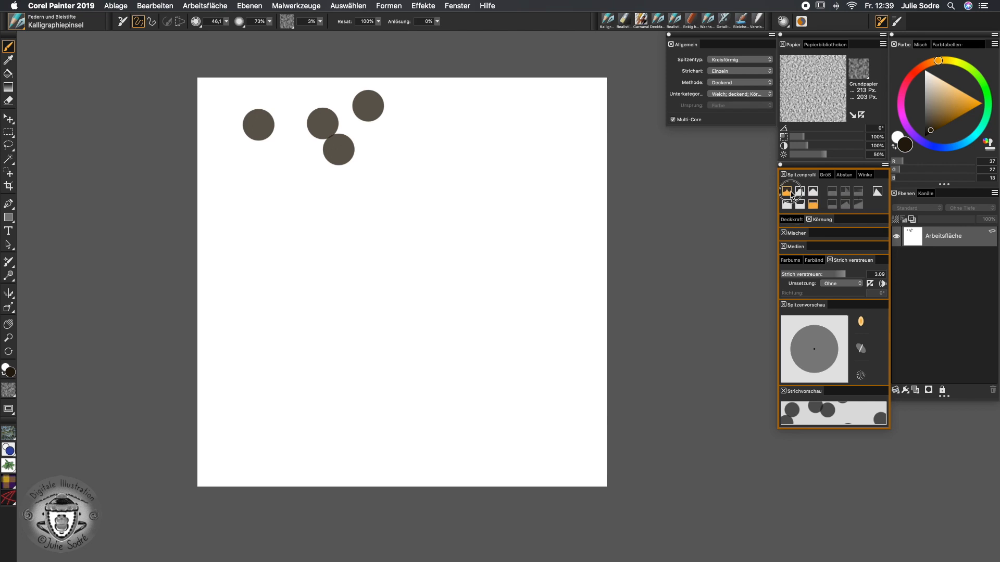
drag(277, 232, 424, 221)
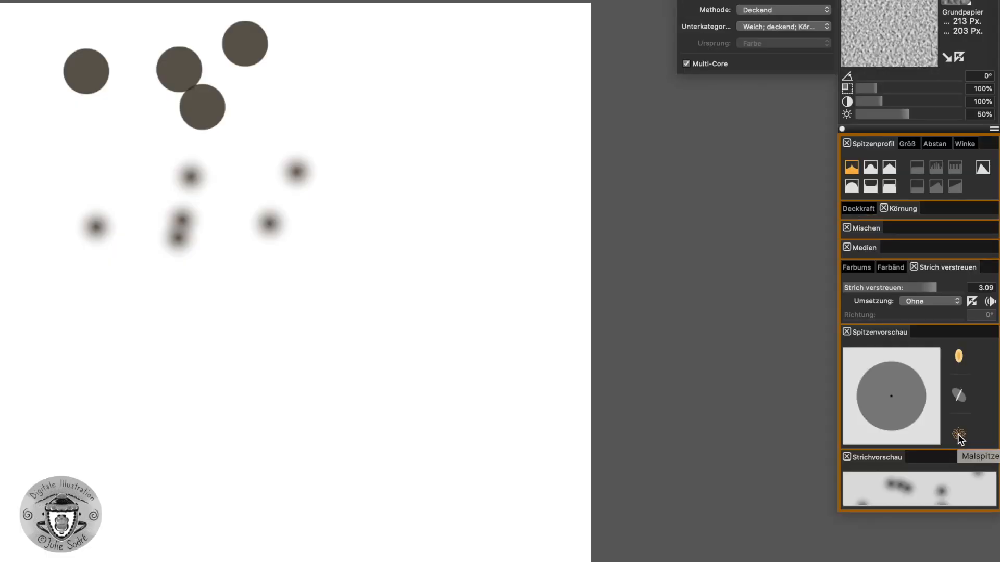
click(959, 434)
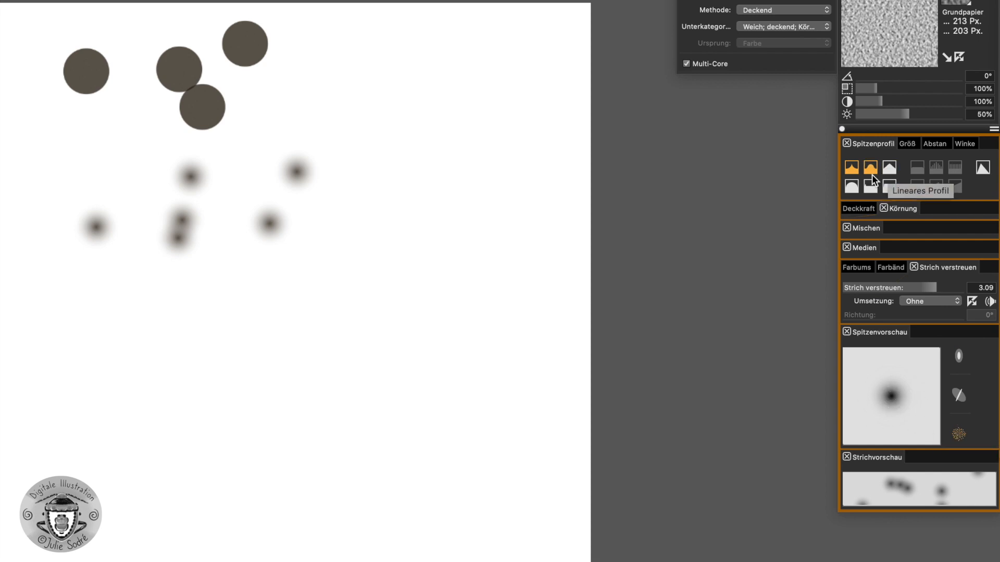
Step: Paint comparison dabs with the dome-shaped, bell-shaped and linear tip profiles, one group for each
click(852, 186)
drag(150, 326, 390, 260)
click(870, 167)
mouse_move(146, 427)
mouse_down()
mouse_move(176, 438)
mouse_move(384, 239)
mouse_move(411, 182)
mouse_up()
click(889, 167)
mouse_move(217, 471)
mouse_down()
mouse_move(317, 431)
mouse_move(502, 293)
mouse_up()
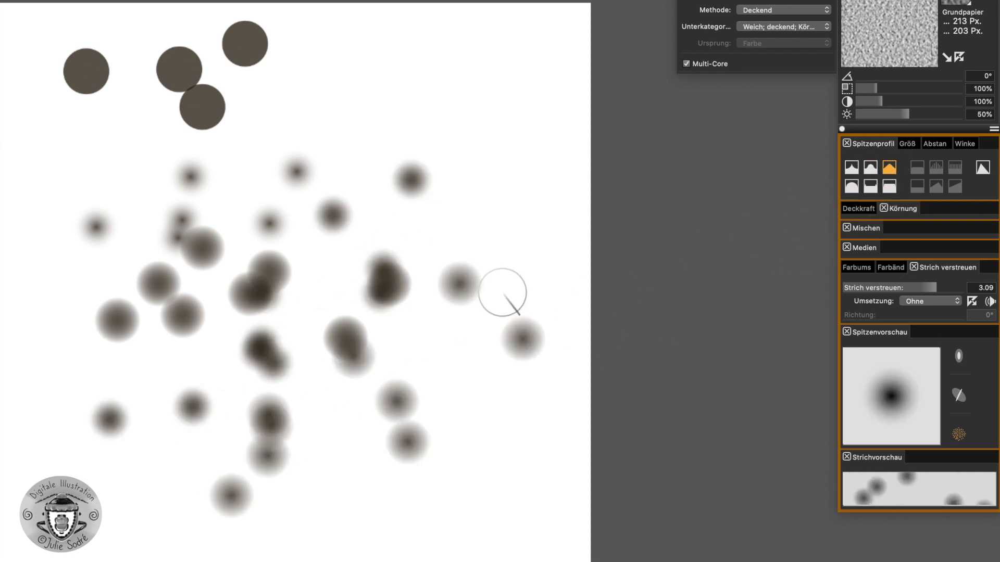
Step: Paint further dabs with the dark-rimmed transparent profile, the linear profile and the dome-shaped profile
click(870, 186)
mouse_move(219, 146)
mouse_down()
mouse_move(270, 124)
mouse_move(438, 321)
mouse_move(427, 354)
mouse_up()
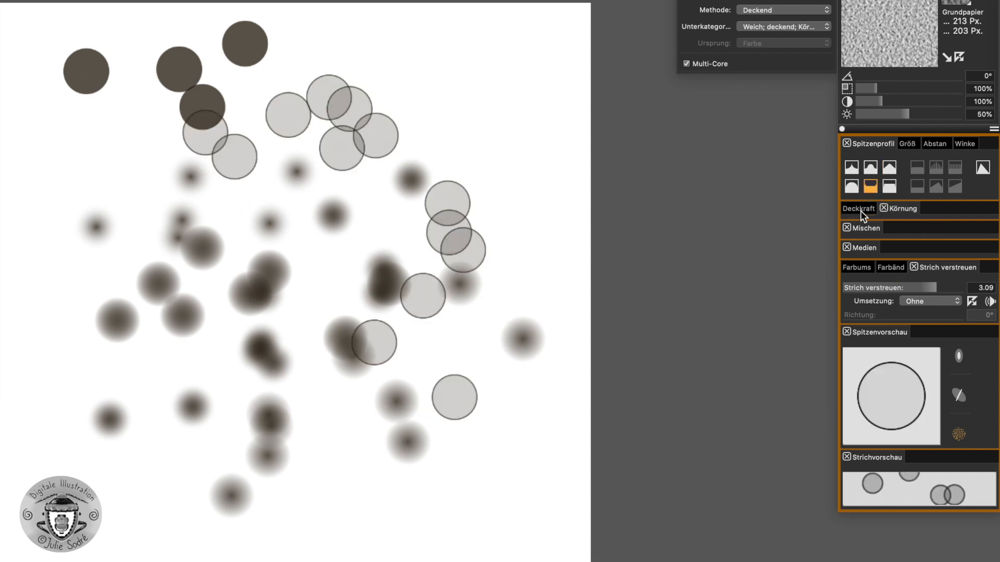
click(888, 167)
mouse_move(177, 364)
mouse_down()
mouse_move(199, 305)
mouse_move(479, 151)
mouse_up()
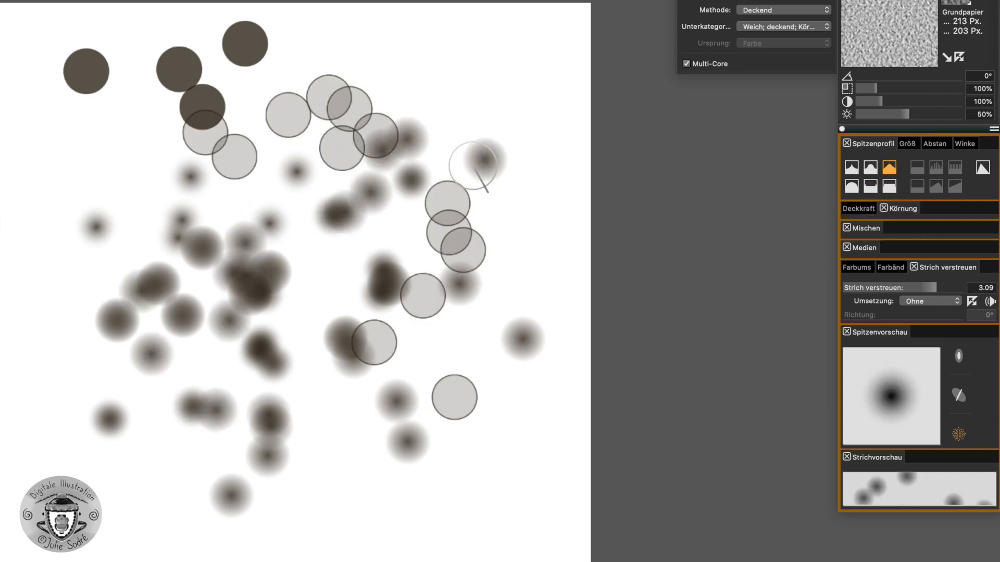
click(852, 186)
mouse_move(109, 504)
mouse_down()
mouse_move(157, 542)
mouse_move(416, 443)
mouse_up()
Step: Clear the canvas and paint a fresh group of soft dabs with the dome-shaped tip profile
key(super+a)
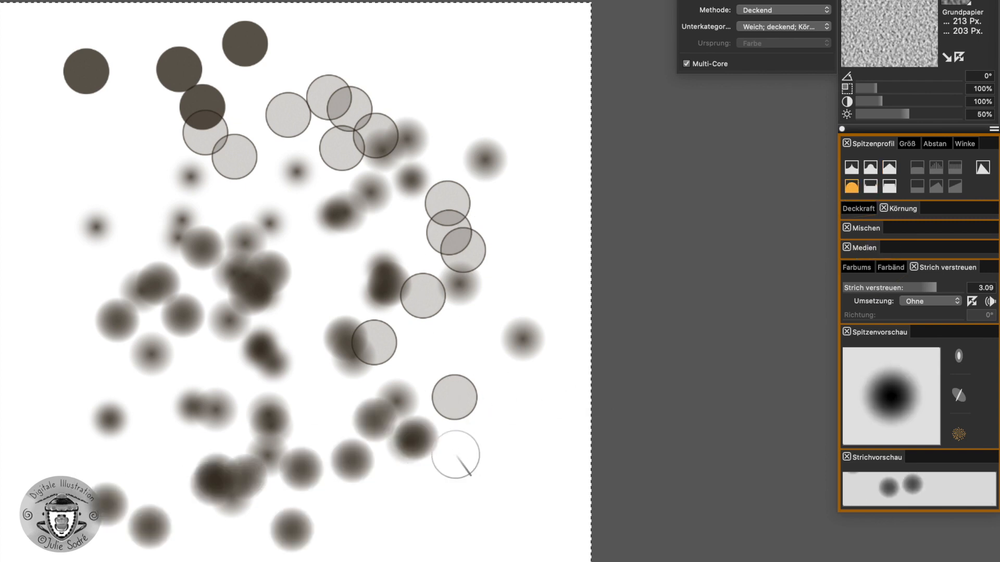
key(BackSpace)
mouse_move(104, 104)
mouse_down()
mouse_move(192, 103)
mouse_move(396, 161)
mouse_move(381, 369)
mouse_up()
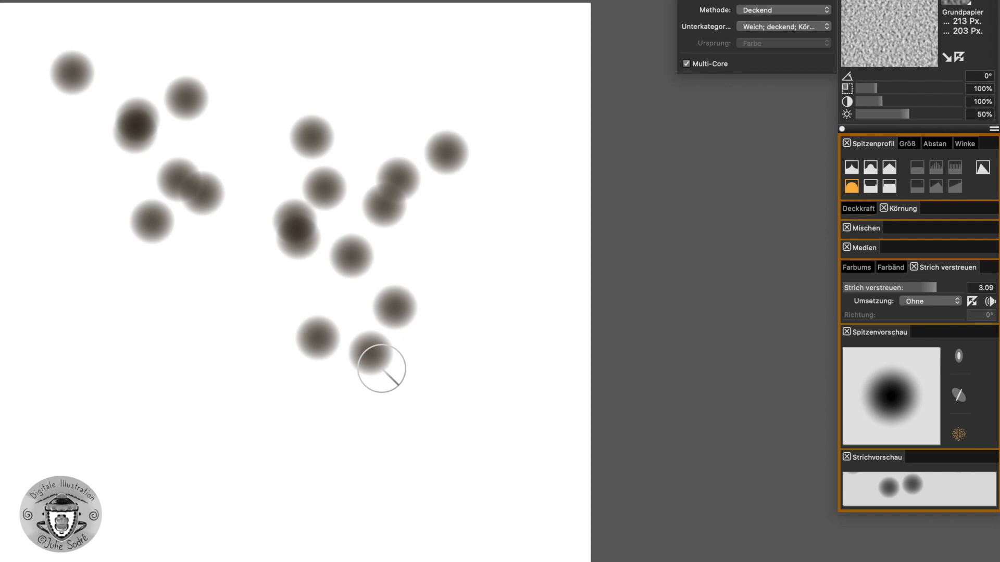
Step: Set the Farbänderung hue variation ±F to 15% and paint multicoloured dabs based on bright orange
click(895, 266)
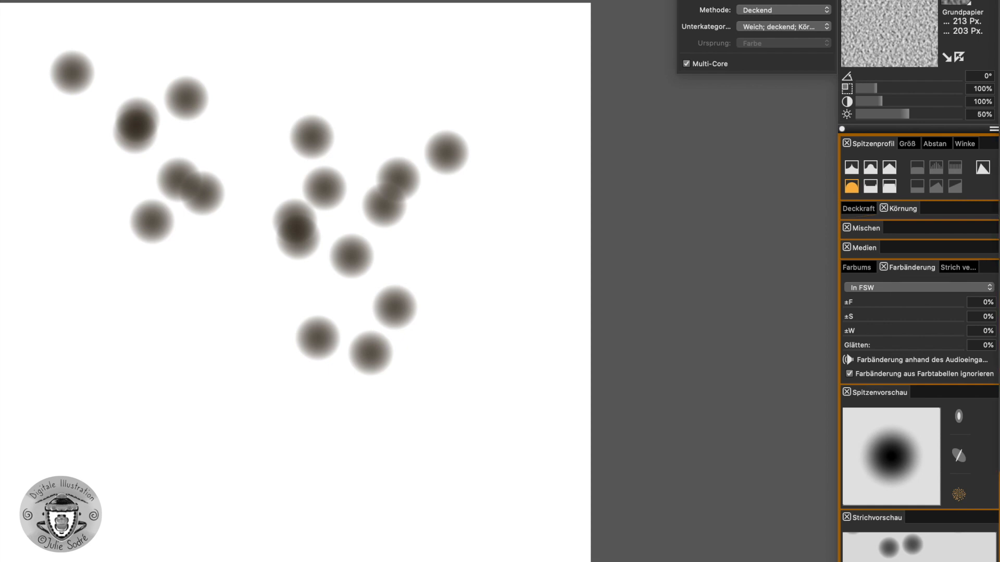
drag(845, 304, 877, 305)
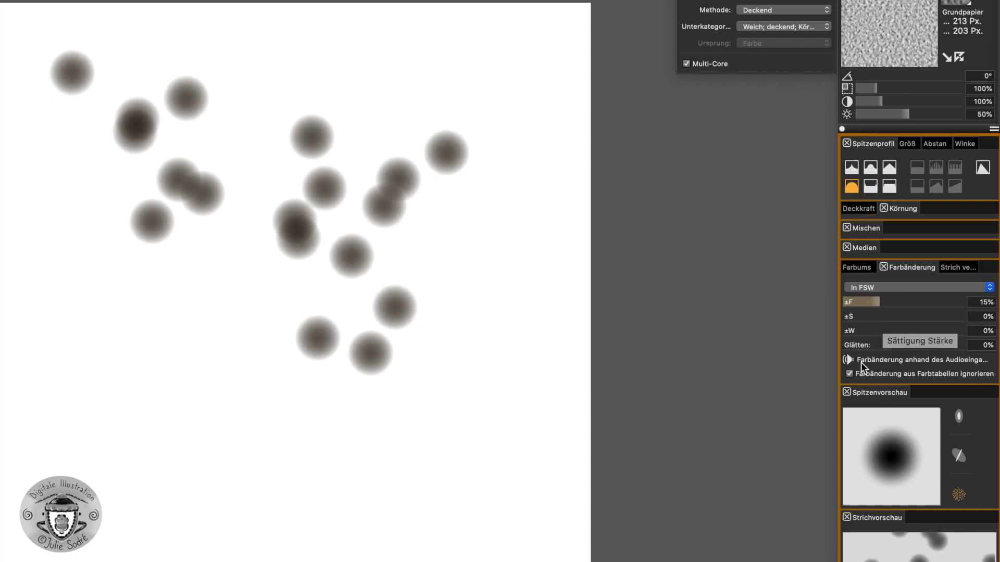
mouse_move(152, 284)
mouse_down()
mouse_move(354, 422)
mouse_move(264, 248)
mouse_move(475, 172)
mouse_move(70, 240)
mouse_move(196, 342)
mouse_move(383, 462)
mouse_up()
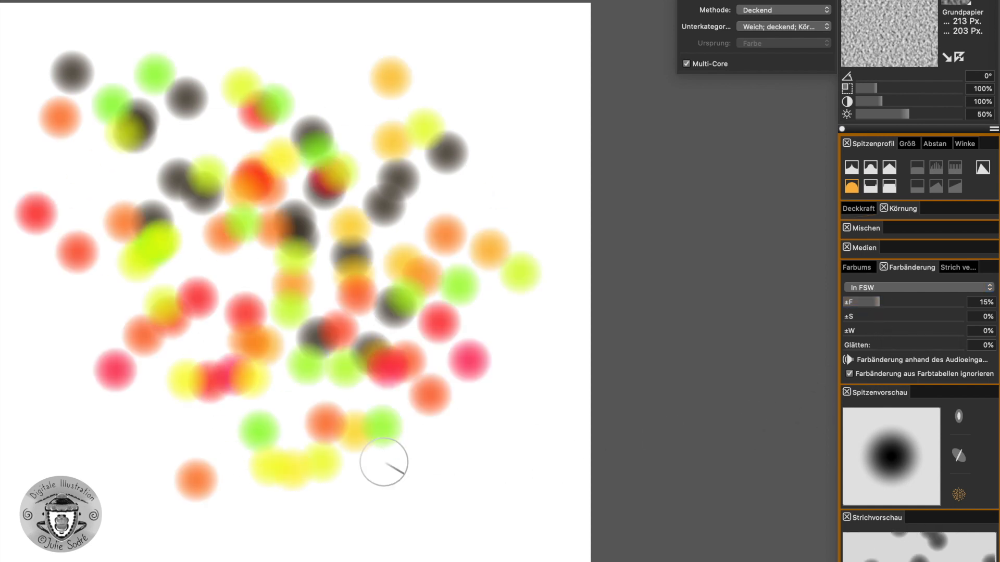
Step: Clear the canvas, reduce the hue variation ±F to 10% and paint new scattered dabs
key(super+a)
key(BackSpace)
drag(877, 300, 844, 302)
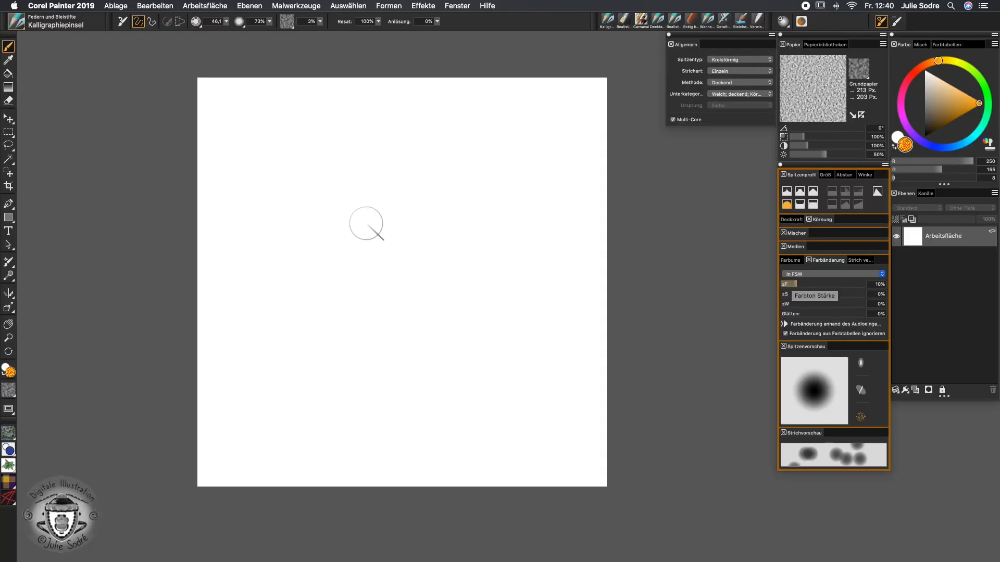
click(318, 203)
click(309, 177)
drag(359, 167, 318, 288)
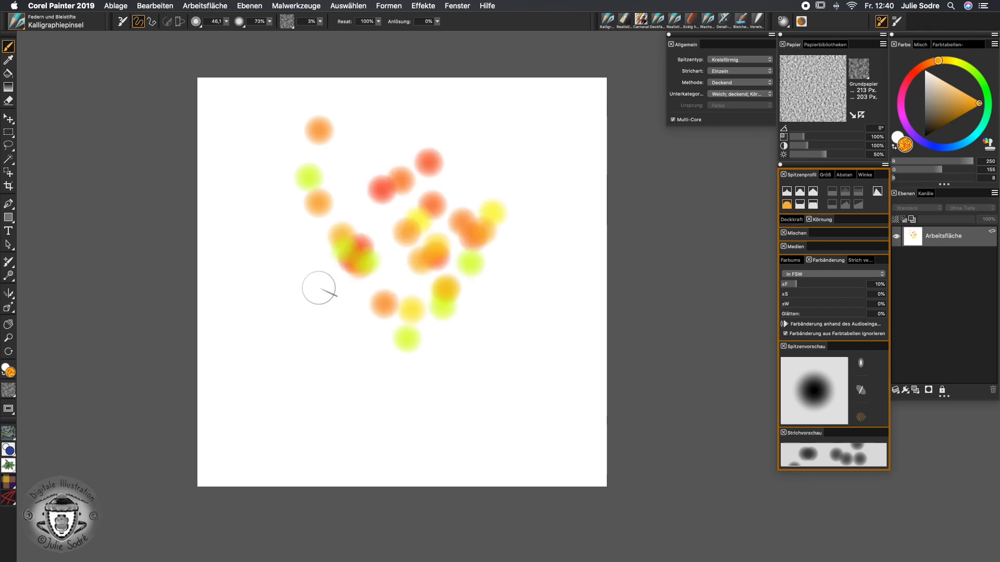
Step: Raise the hue variation ±F to 37% and paint more dabs over the existing group
drag(812, 284, 842, 284)
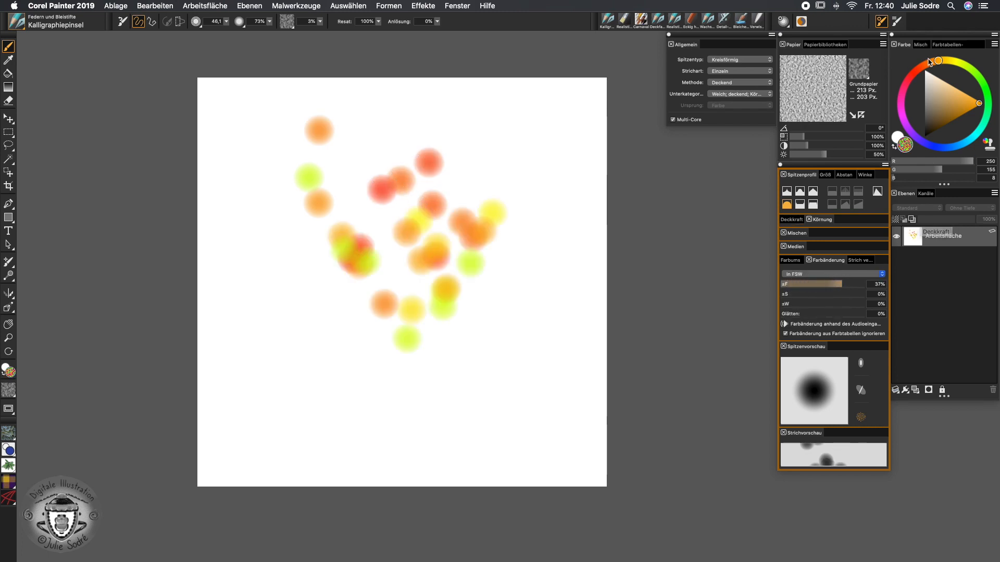
mouse_move(280, 318)
mouse_down()
mouse_move(292, 272)
mouse_move(412, 336)
mouse_move(354, 286)
mouse_move(429, 196)
mouse_move(420, 339)
mouse_up()
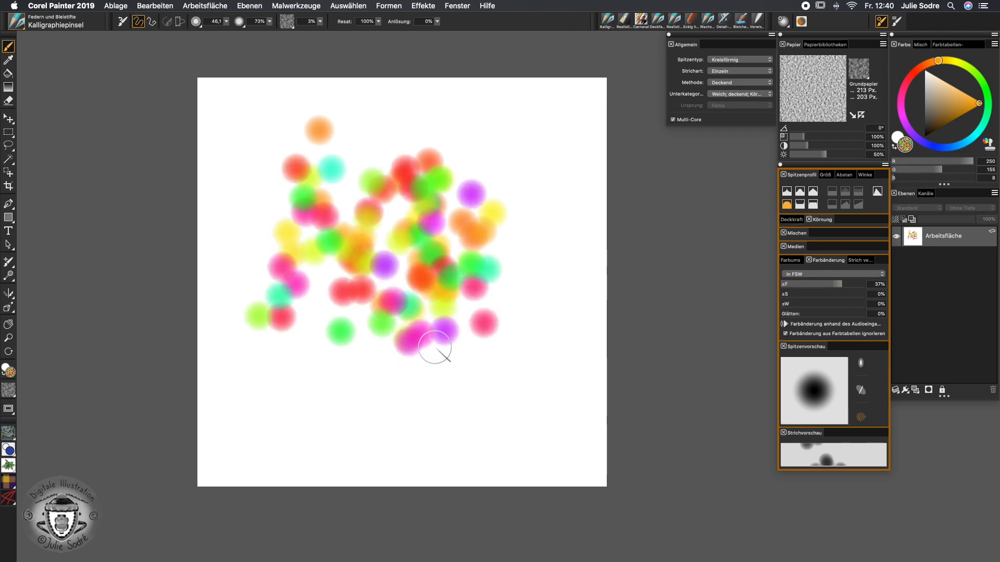
Step: Set the saturation variation ±S to 9% and the value variation ±W to 26%, painting dabs after each change
drag(783, 293, 792, 294)
mouse_move(388, 372)
mouse_down()
mouse_move(359, 339)
mouse_move(498, 415)
mouse_move(600, 365)
mouse_up()
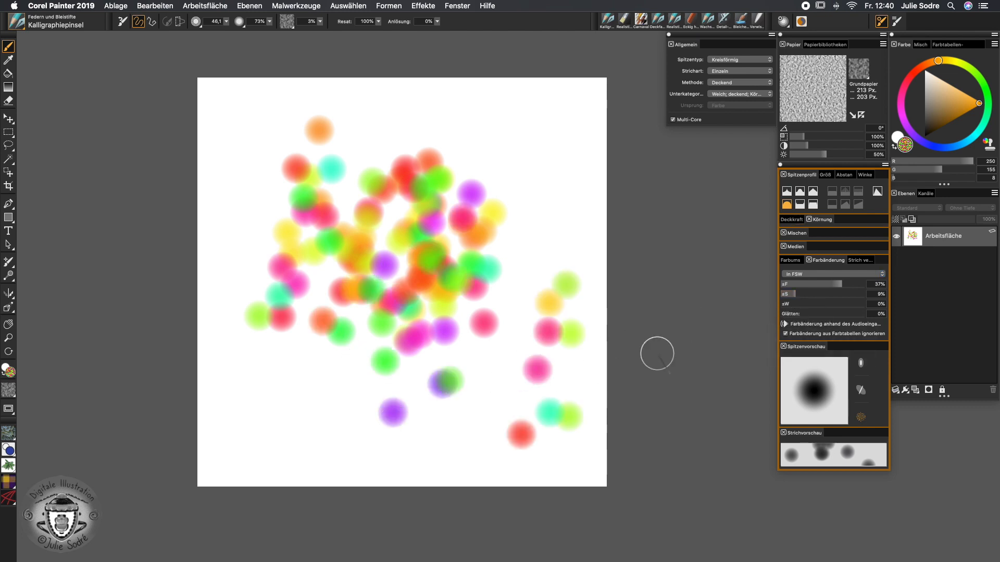
drag(782, 303, 825, 304)
mouse_move(305, 364)
mouse_down()
mouse_move(331, 236)
mouse_move(458, 181)
mouse_move(350, 366)
mouse_move(375, 424)
mouse_up()
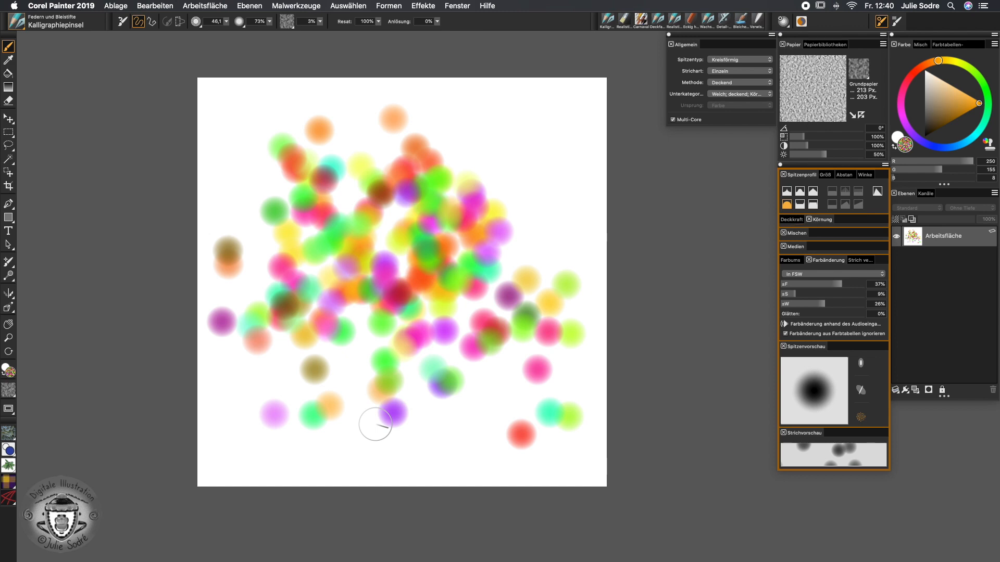
Step: Set ±W to 0% and ±S to 3%, clear the canvas and paint a fresh group of dabs
drag(824, 304, 773, 307)
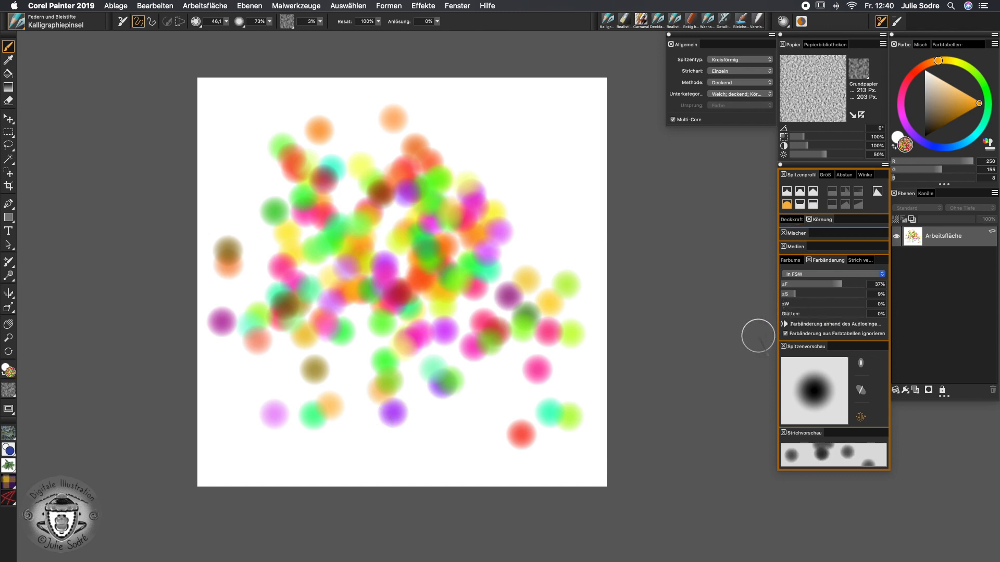
drag(795, 294, 785, 294)
key(super+a)
key(BackSpace)
mouse_move(332, 324)
mouse_down()
mouse_move(373, 196)
mouse_move(451, 386)
mouse_move(442, 319)
mouse_move(451, 355)
mouse_up()
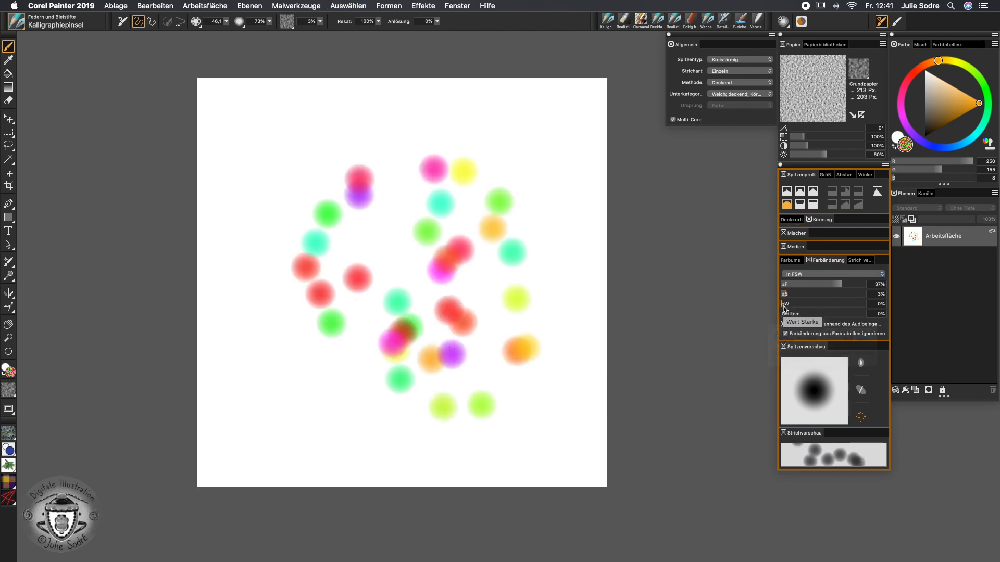
Step: Set the value variation ±W to 24% and paint lighter and darker dabs among the existing ones
drag(784, 303, 820, 304)
mouse_move(293, 358)
mouse_down()
mouse_move(503, 214)
mouse_move(401, 232)
mouse_move(263, 349)
mouse_move(538, 177)
mouse_move(532, 400)
mouse_up()
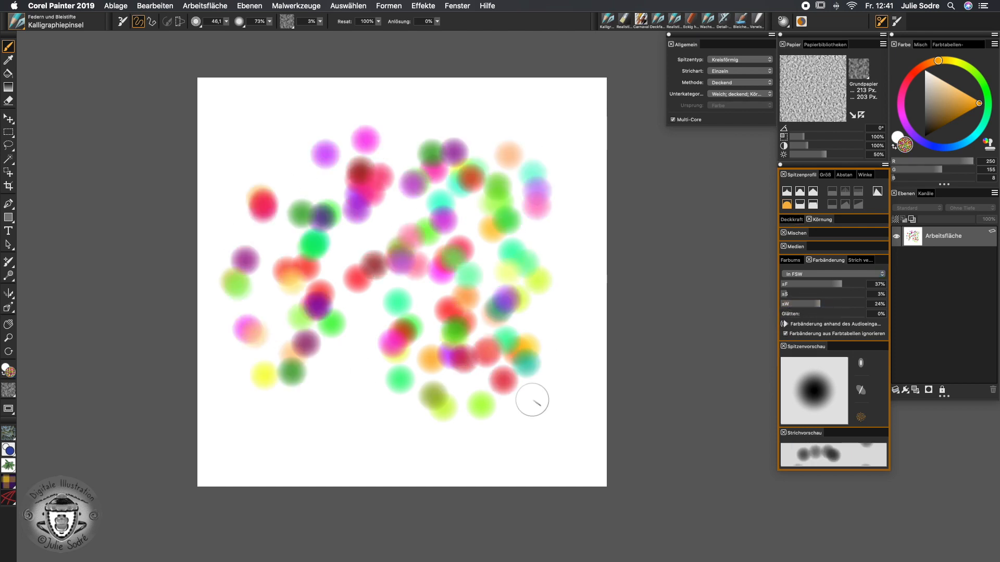